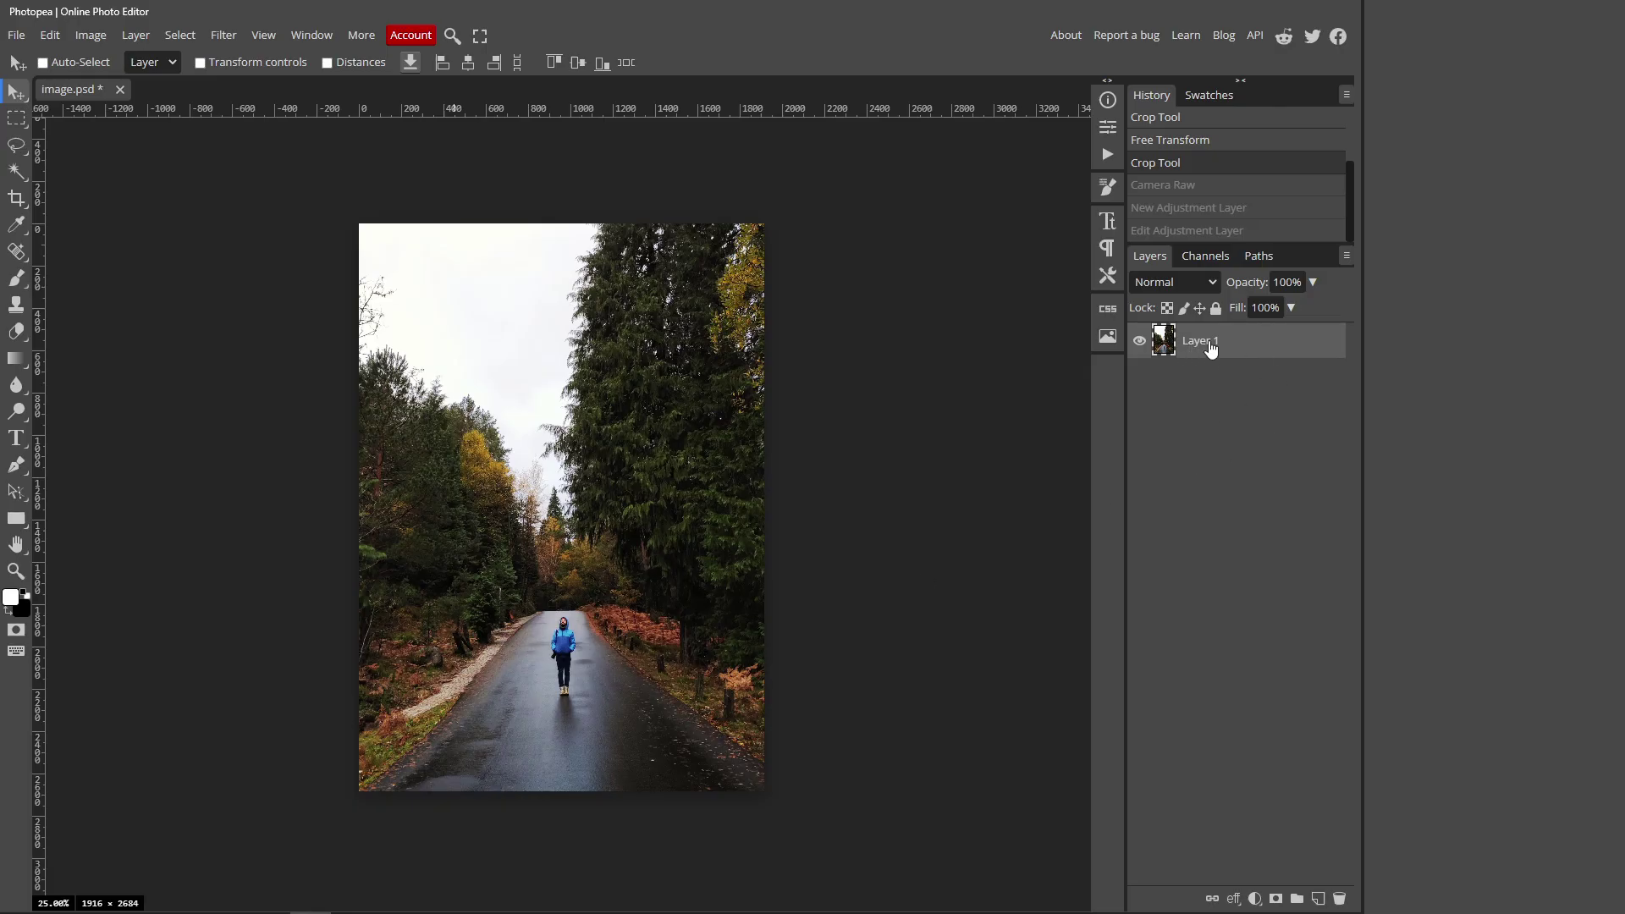
Start a Camera Raw adjustment on the road photo with temperature 8 and tint 6
left_click(223, 36)
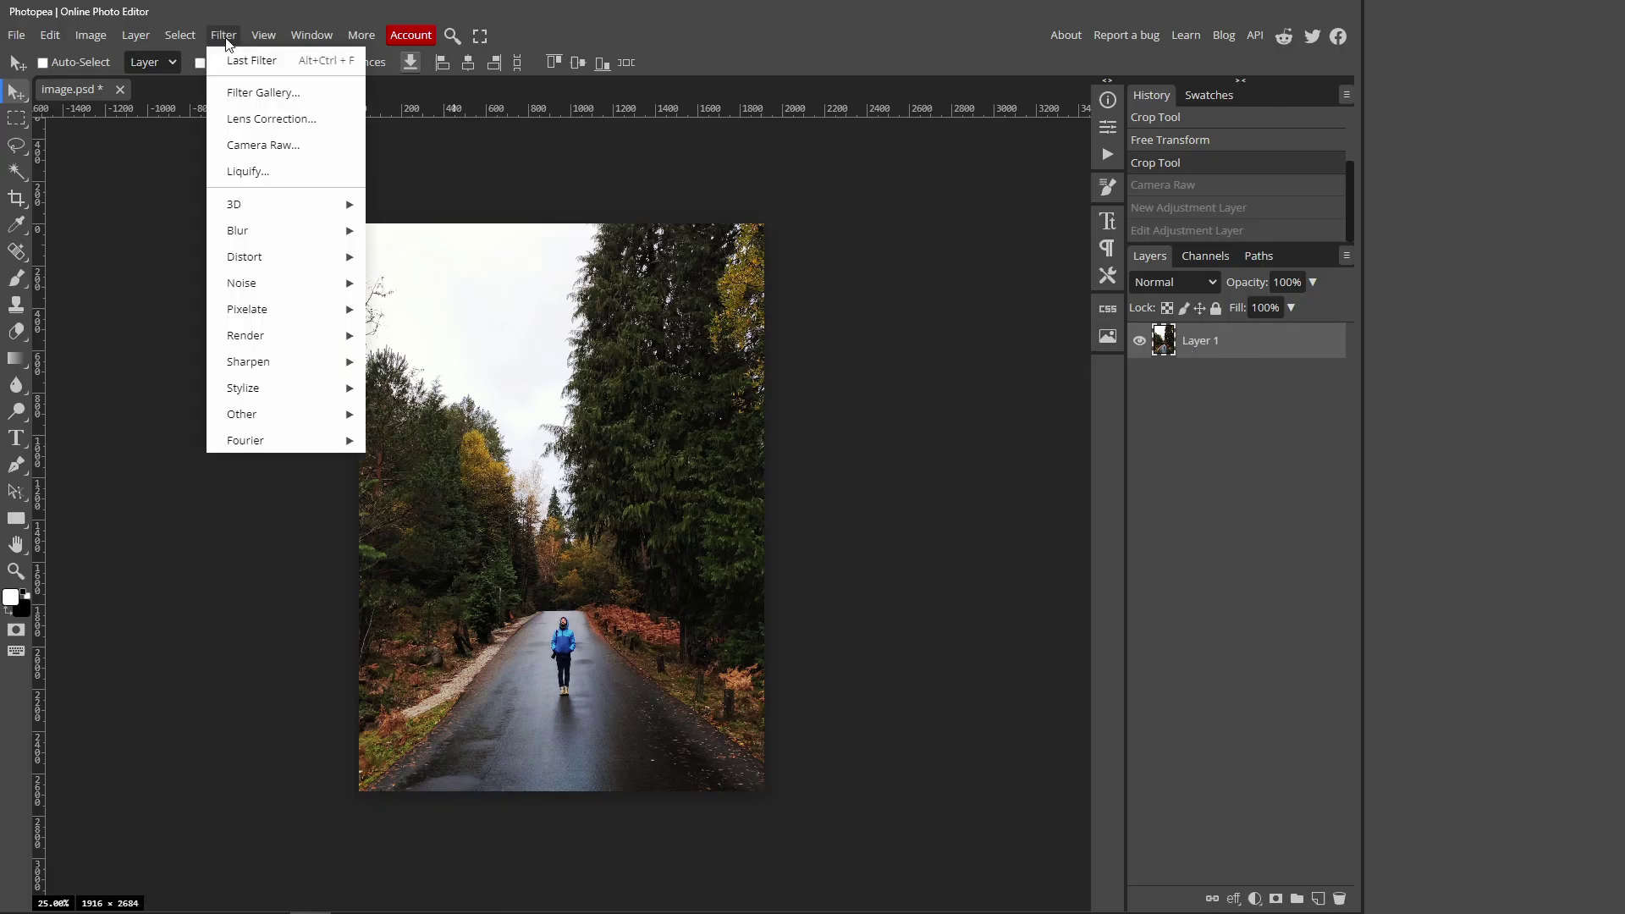
left_click(261, 144)
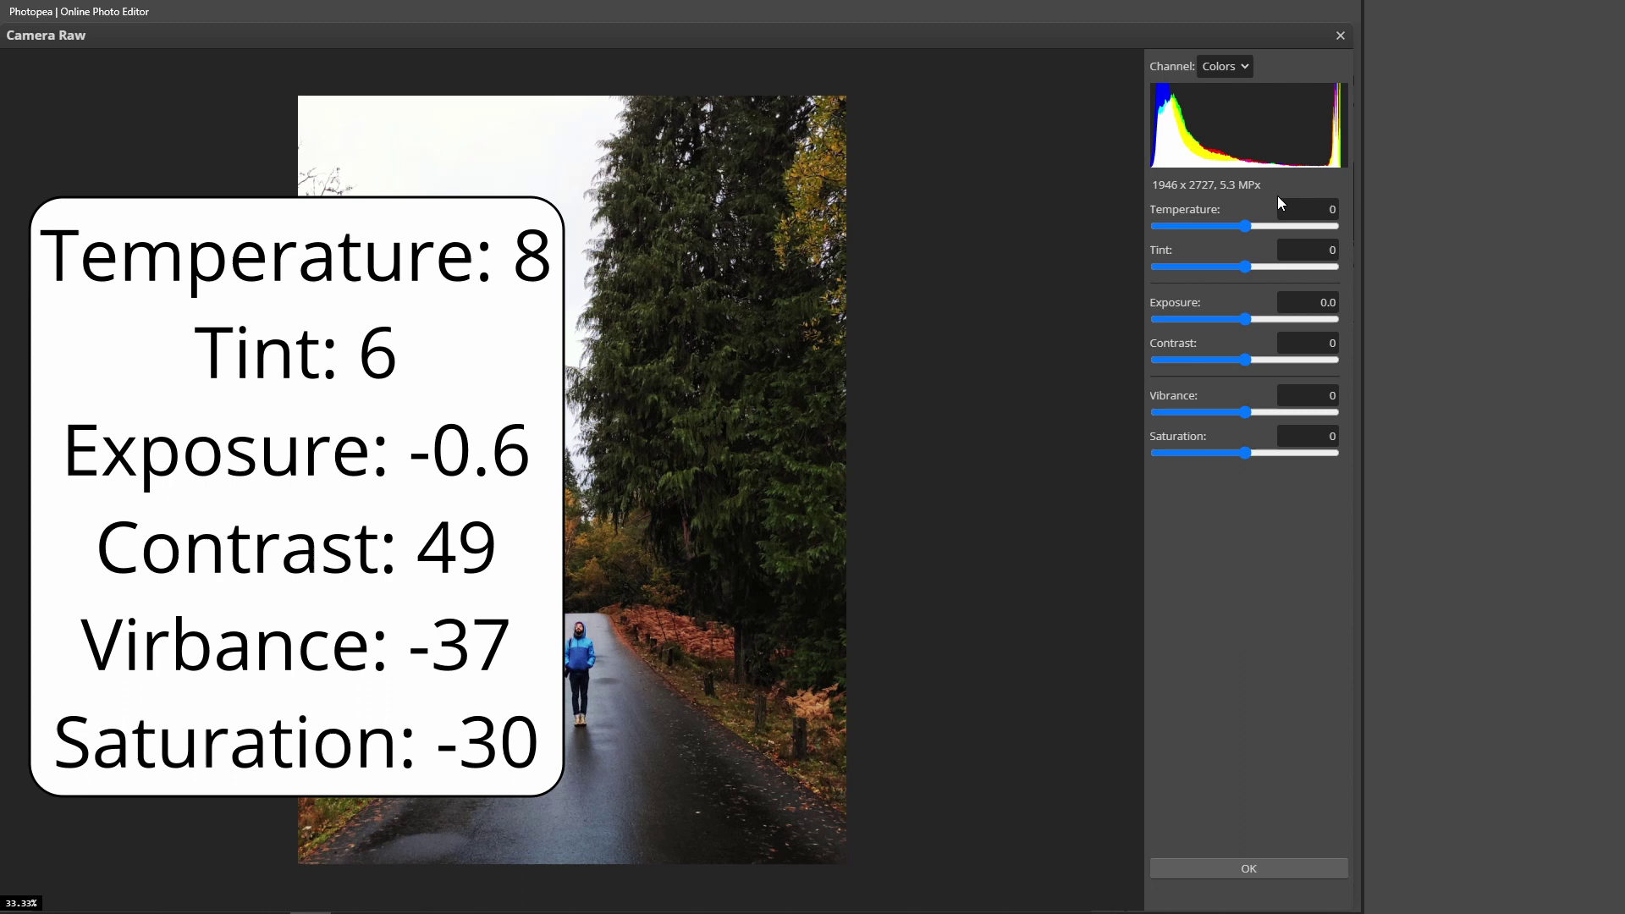
left_click(1325, 210)
type("8")
left_click(1326, 251)
type("6")
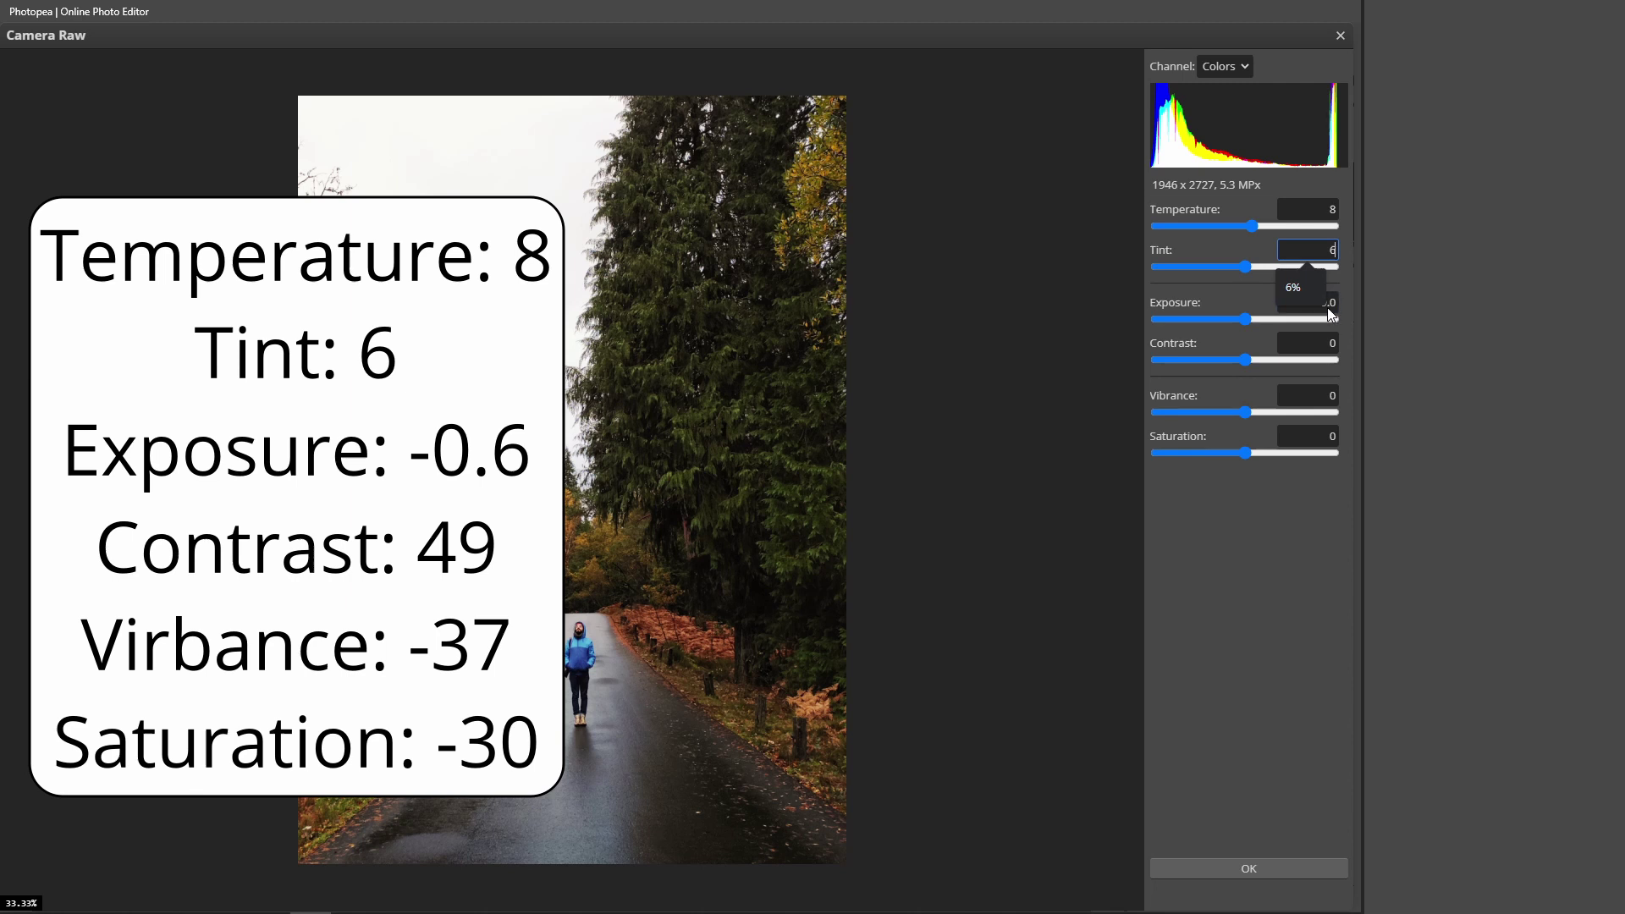
Set the Camera Raw exposure to -0.6 and the contrast to 49
left_click(1334, 302)
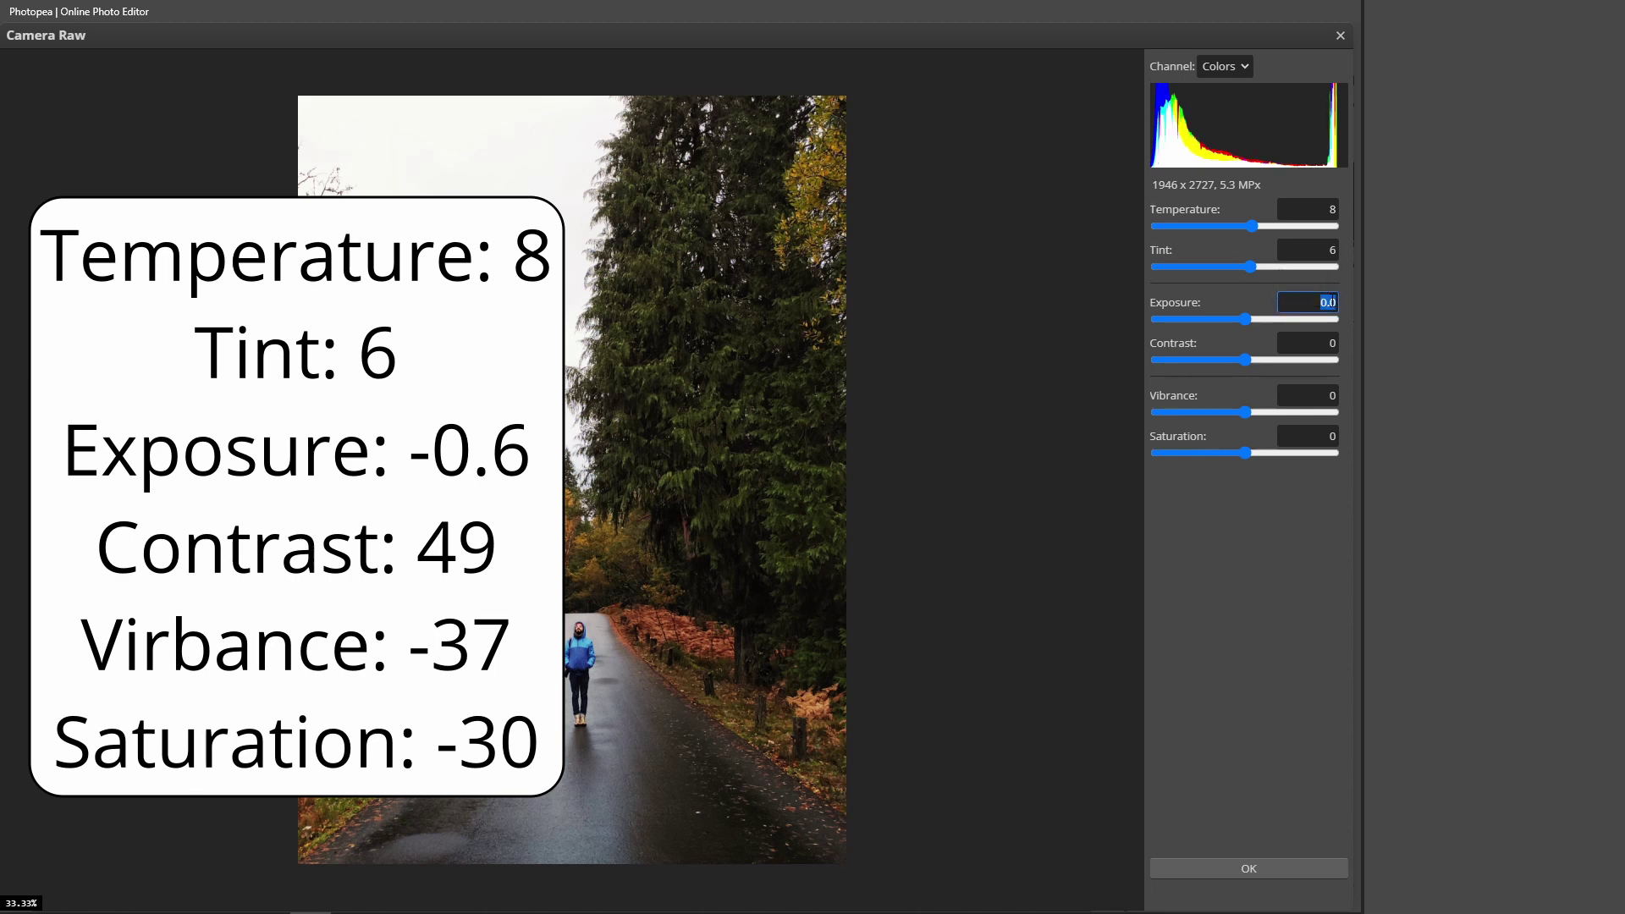
type("-0.6")
left_click(1311, 338)
type("49")
Set the Camera Raw vibrance to -37 and saturation to -30, and apply the filter
left_click(1309, 393)
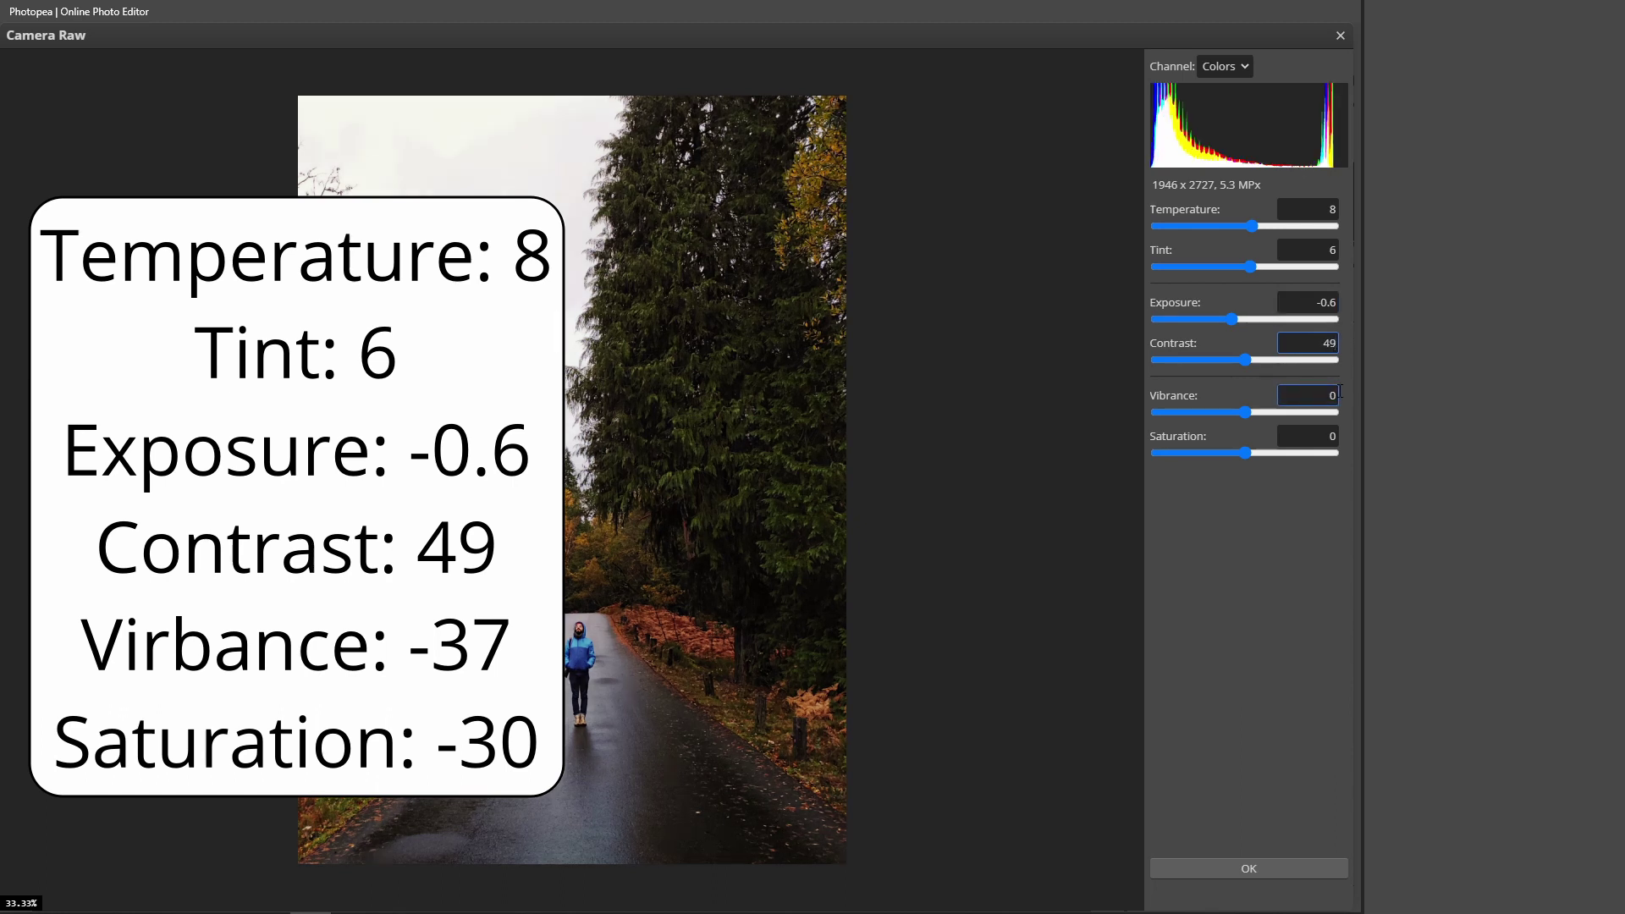
double_click(1322, 387)
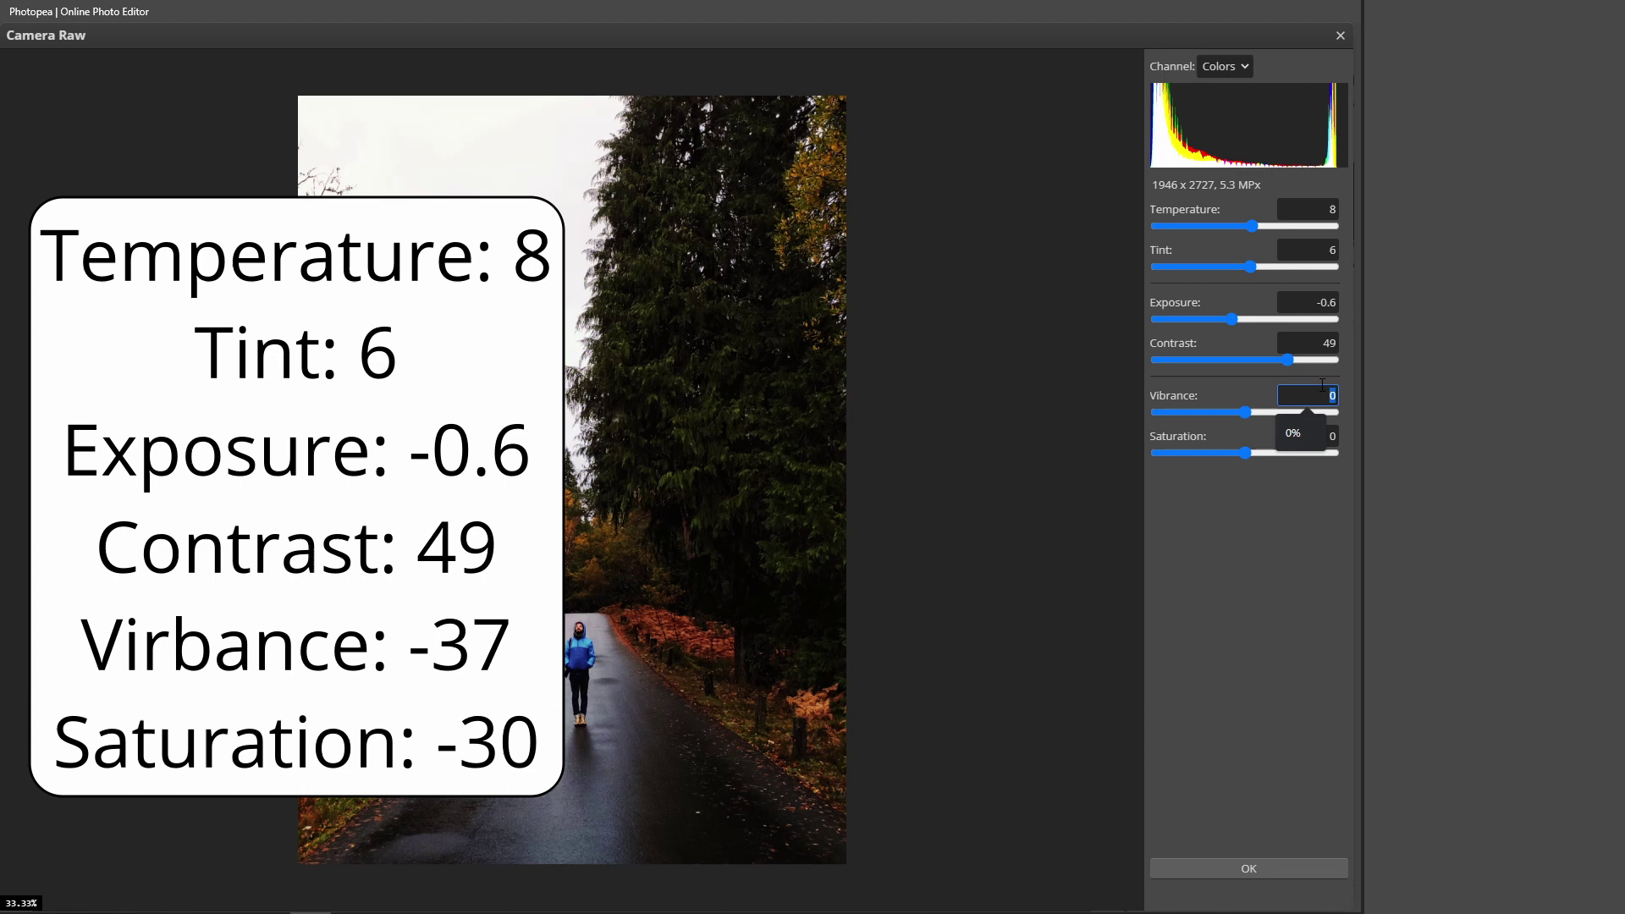
type("-37")
left_click(1332, 436)
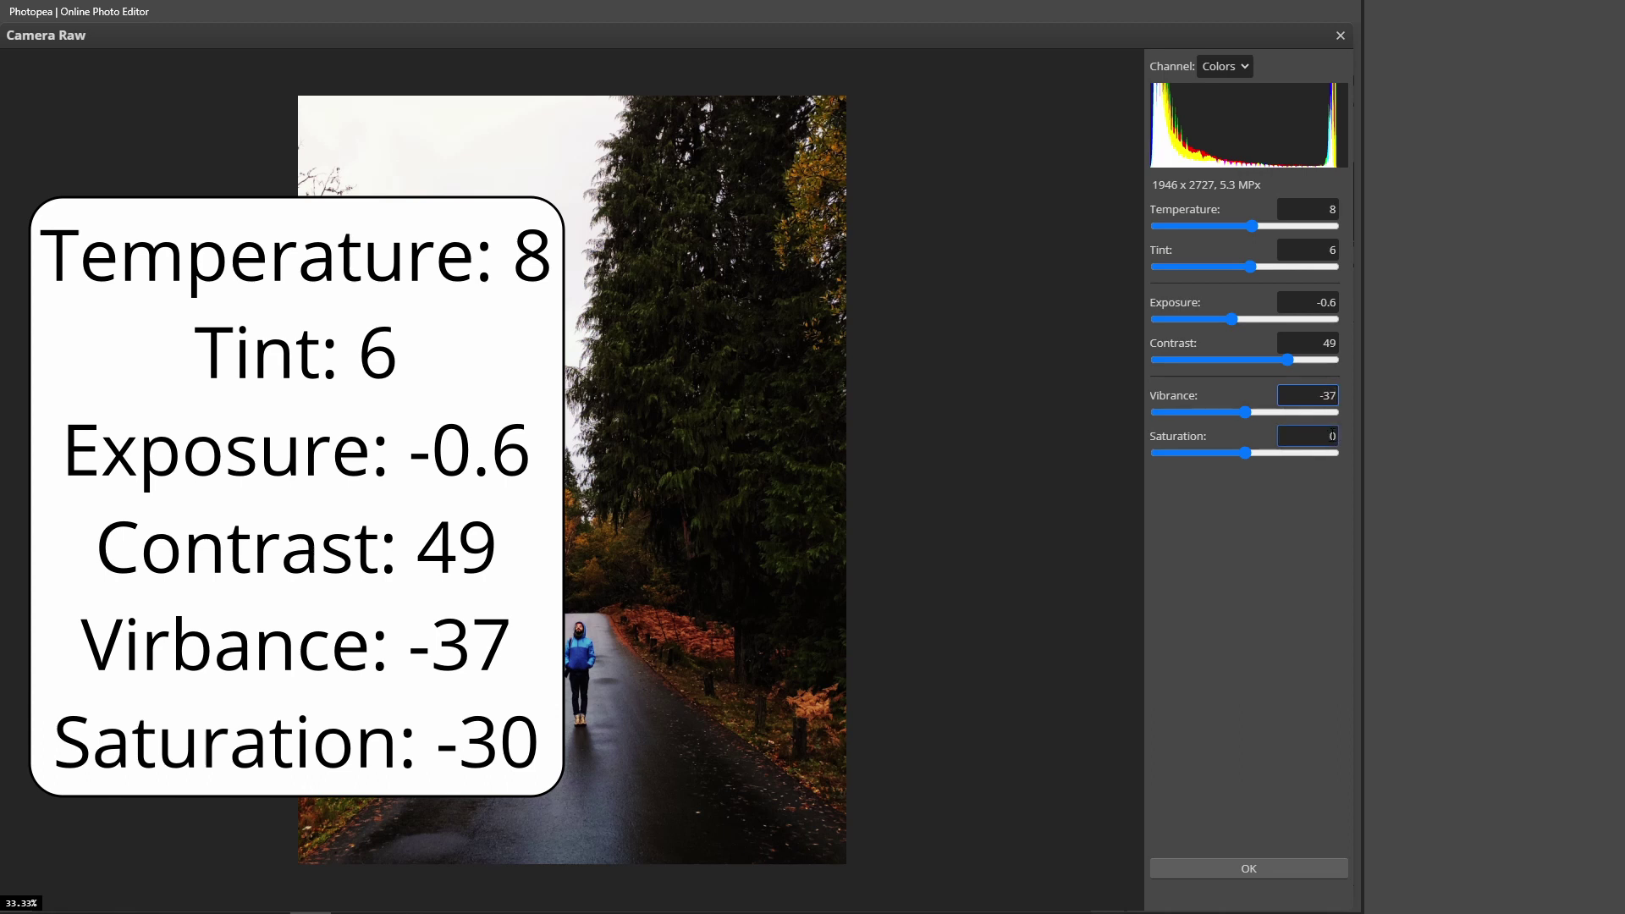
type("-30")
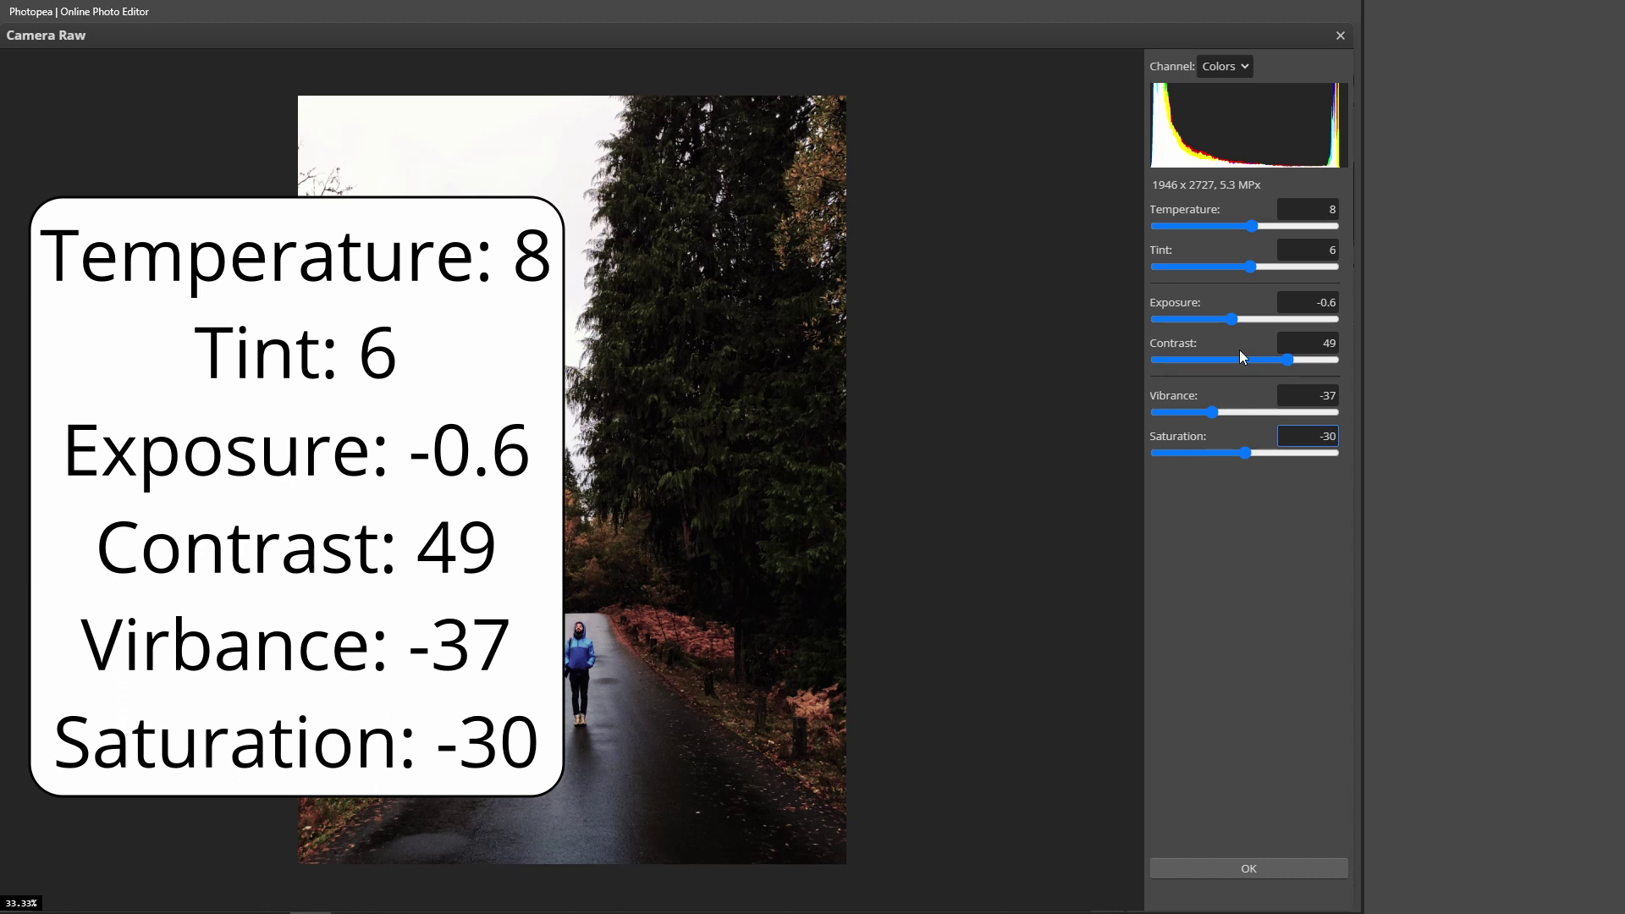
left_click(1211, 291)
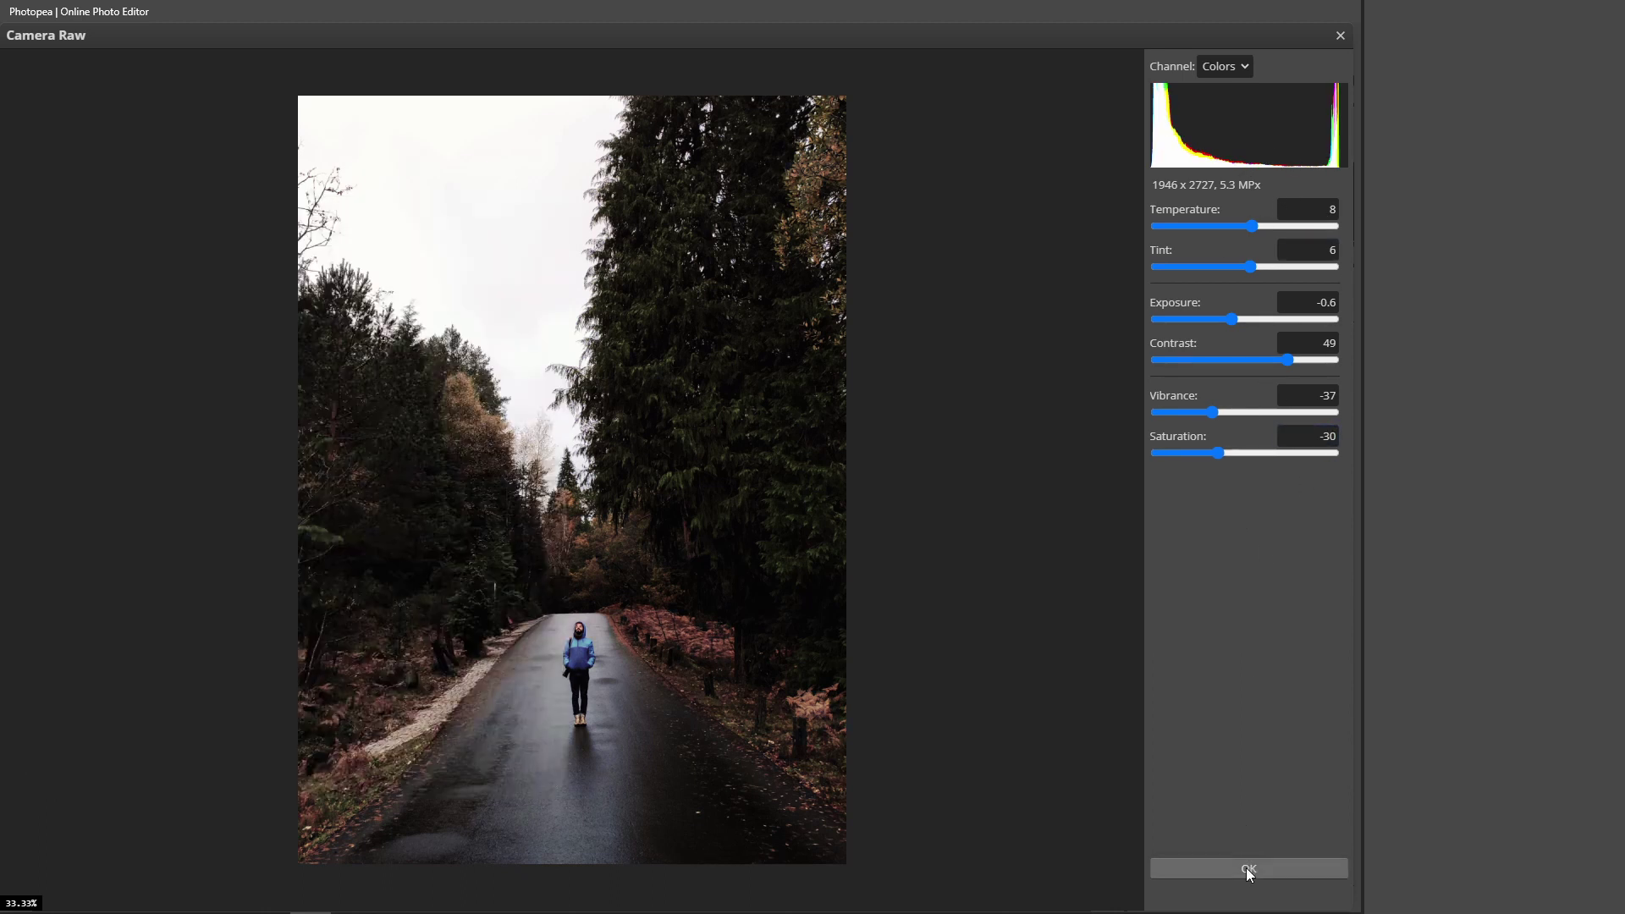
left_click(1247, 869)
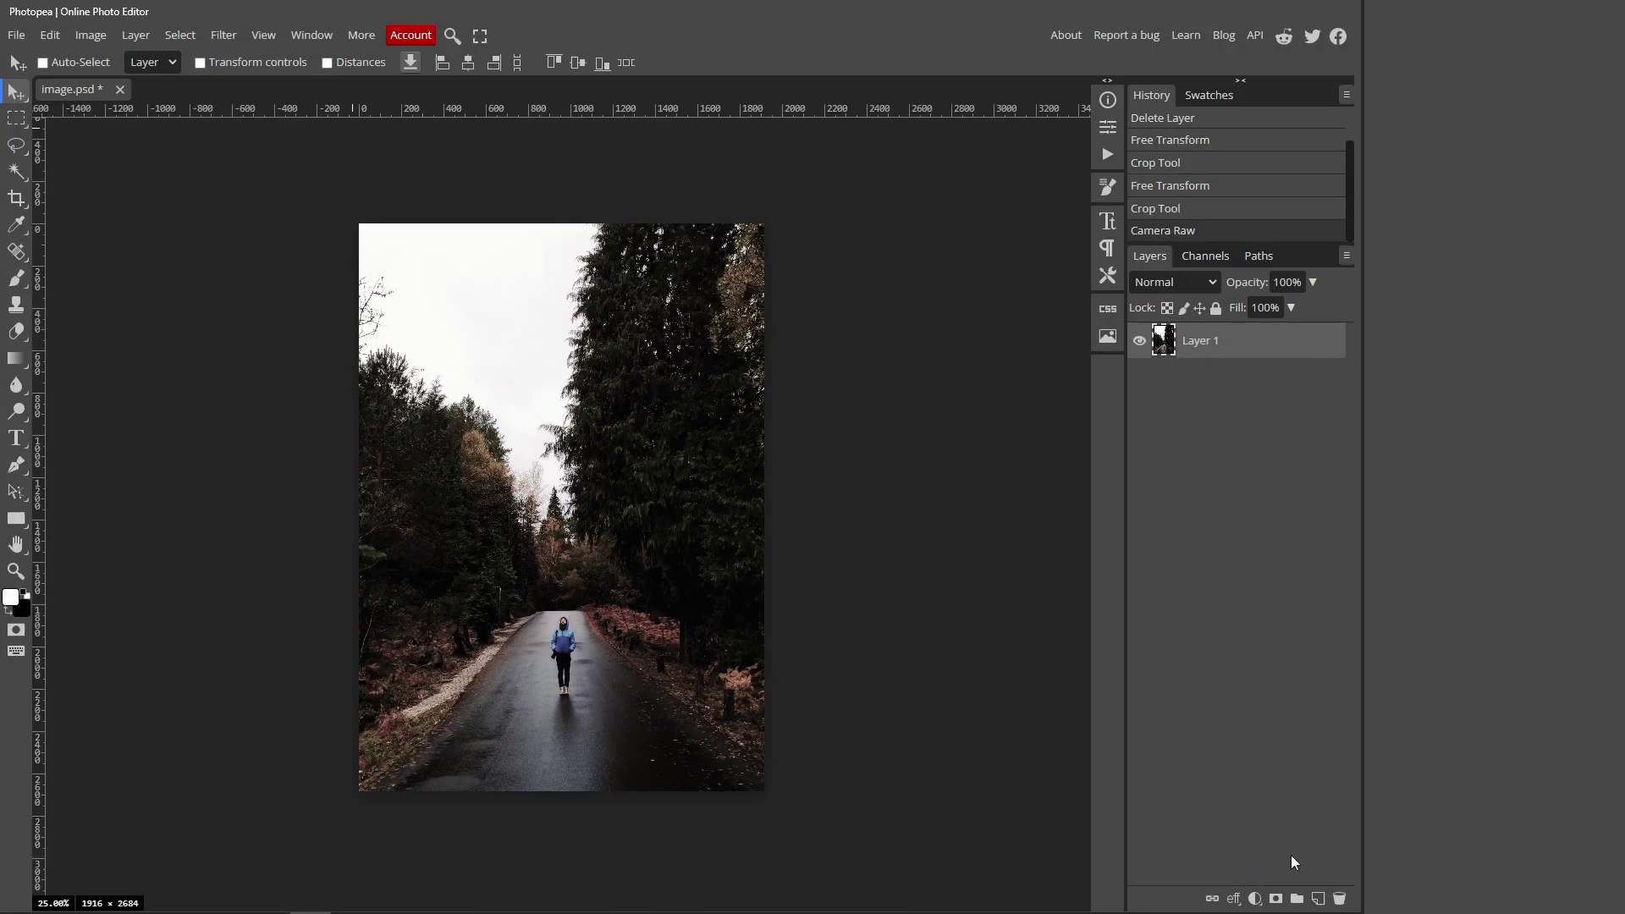
Add a Curves adjustment layer and set its black point to input 0, output 34
left_click(1257, 898)
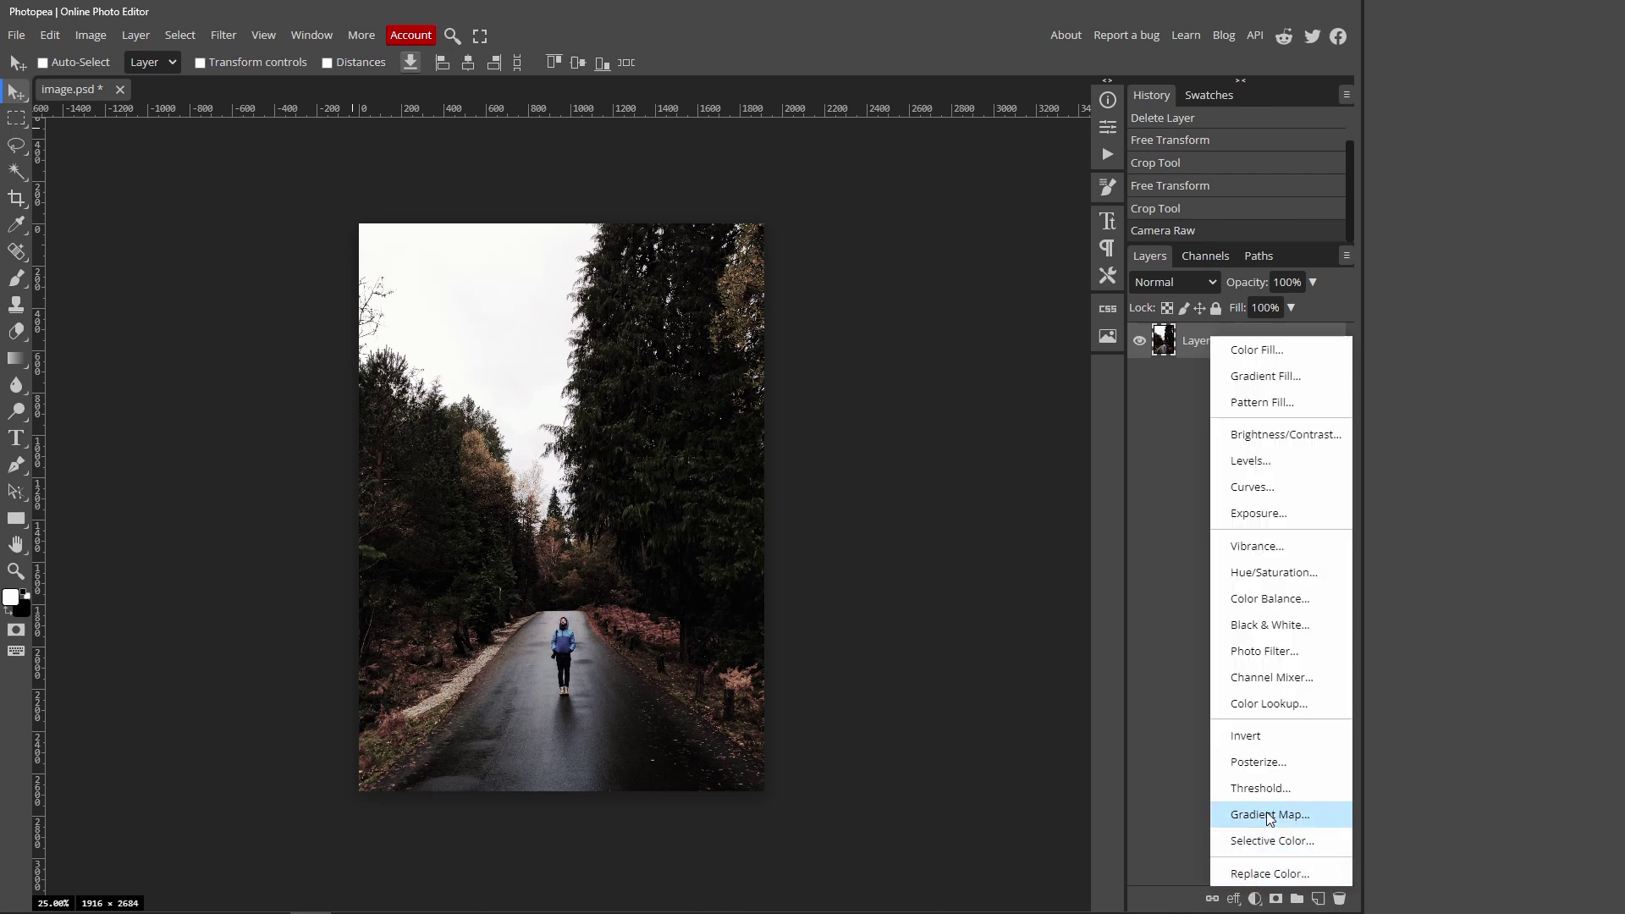
left_click(1253, 487)
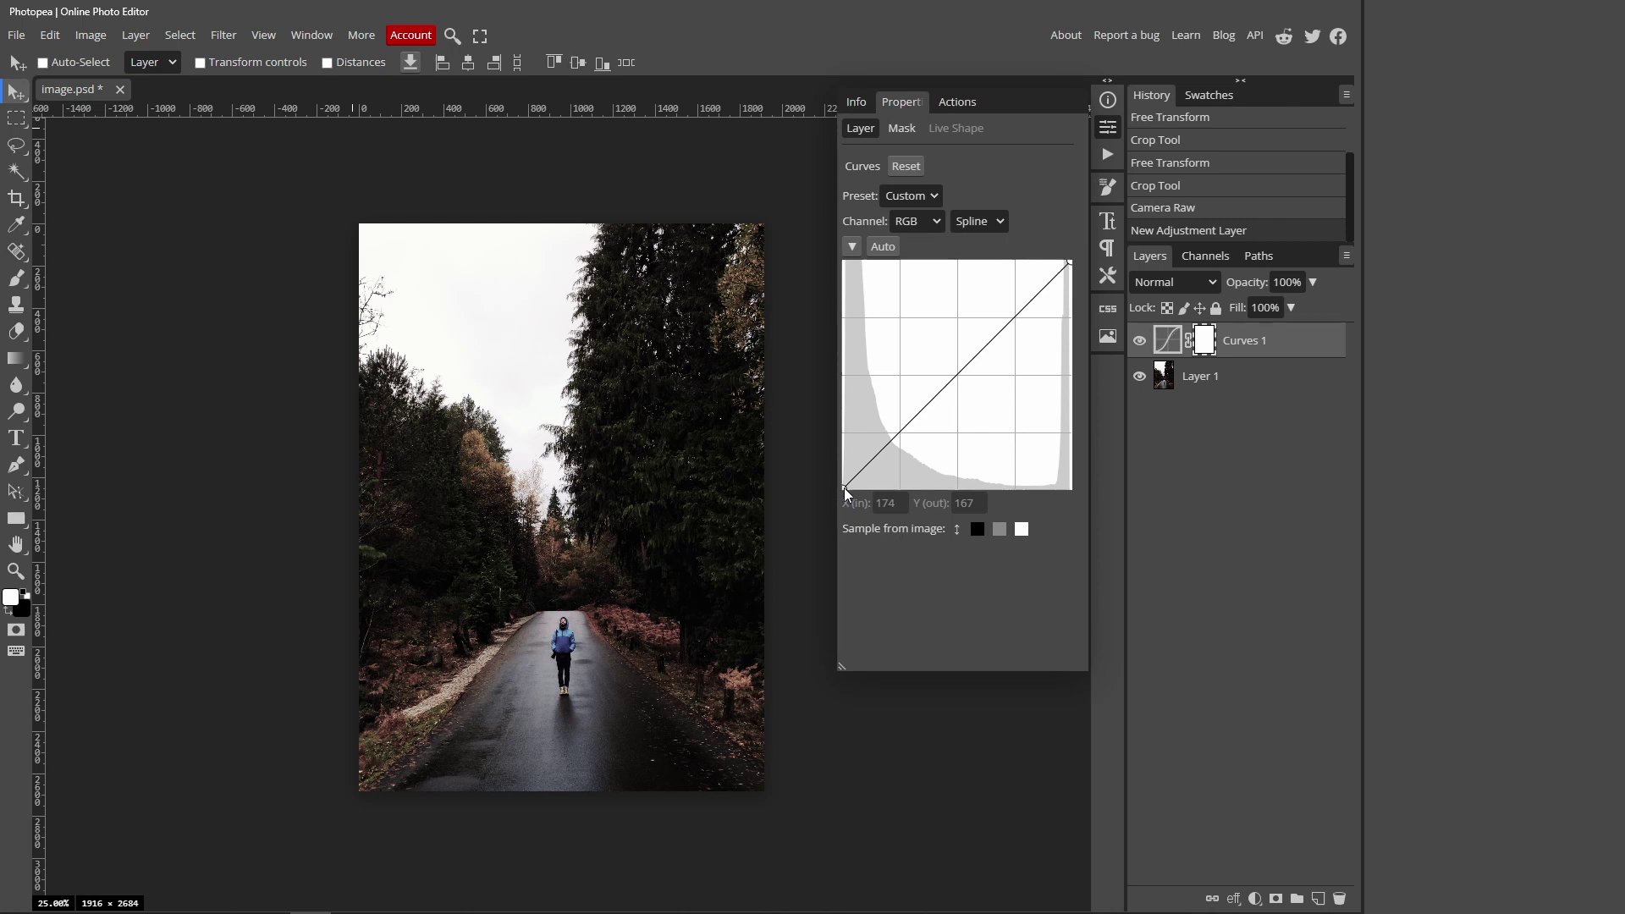
left_click(845, 488)
left_click(965, 502)
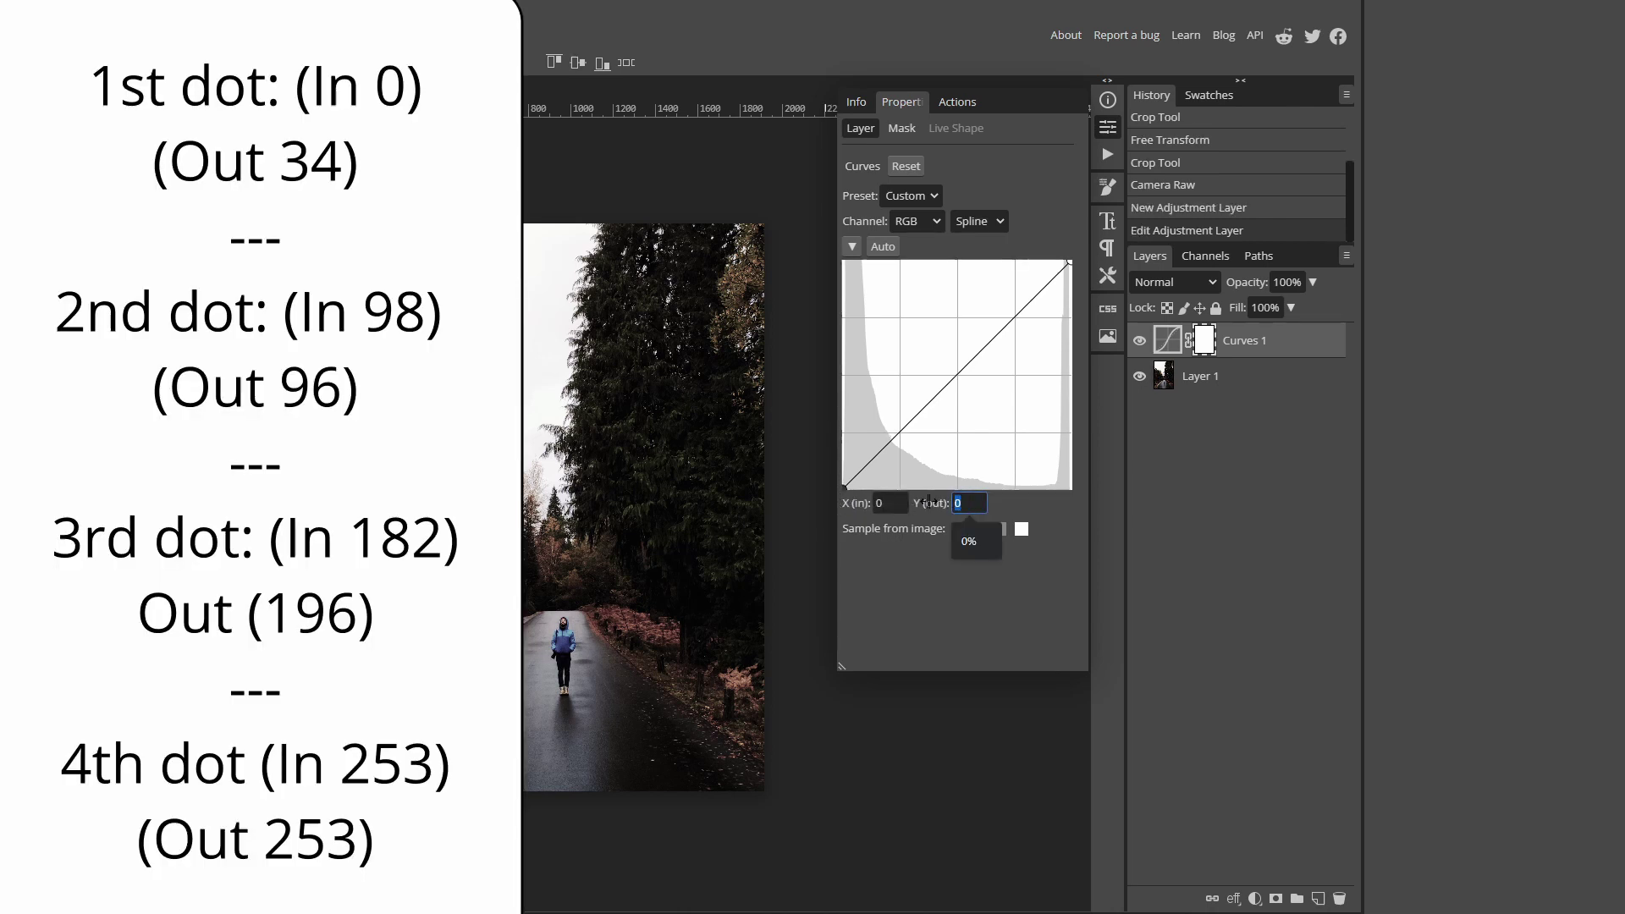
type("34")
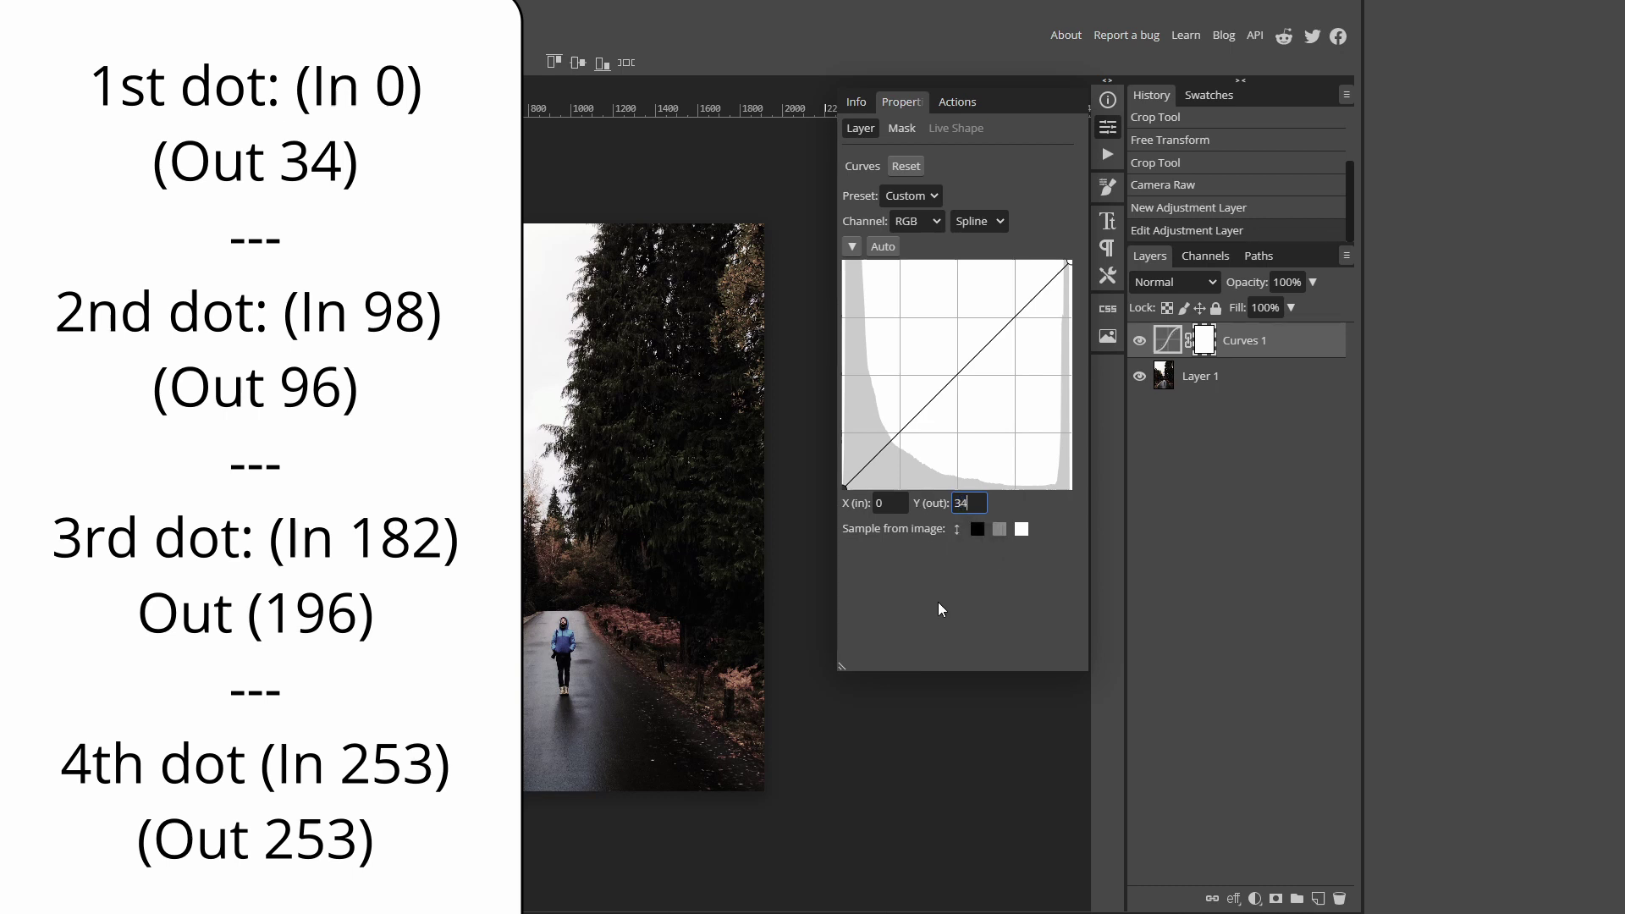
key("Return")
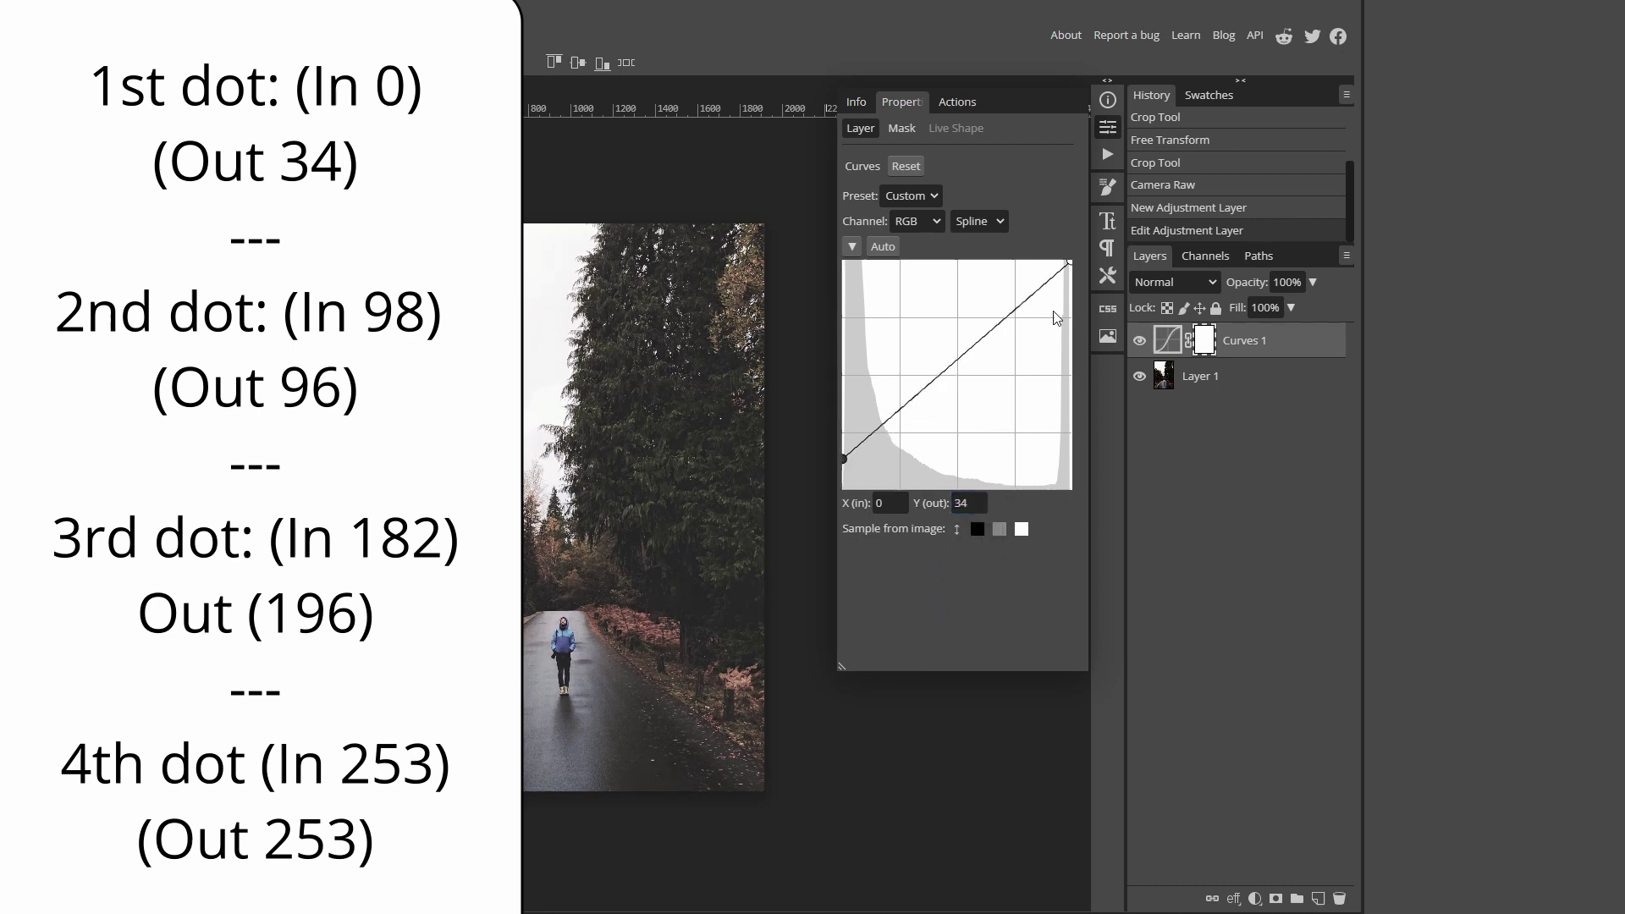
Add a second point to the RGB curve at input 98, output 96
left_click(897, 413)
left_click(896, 501)
type("98")
left_click(974, 501)
key("BackSpace")
key("BackSpace")
type("9")
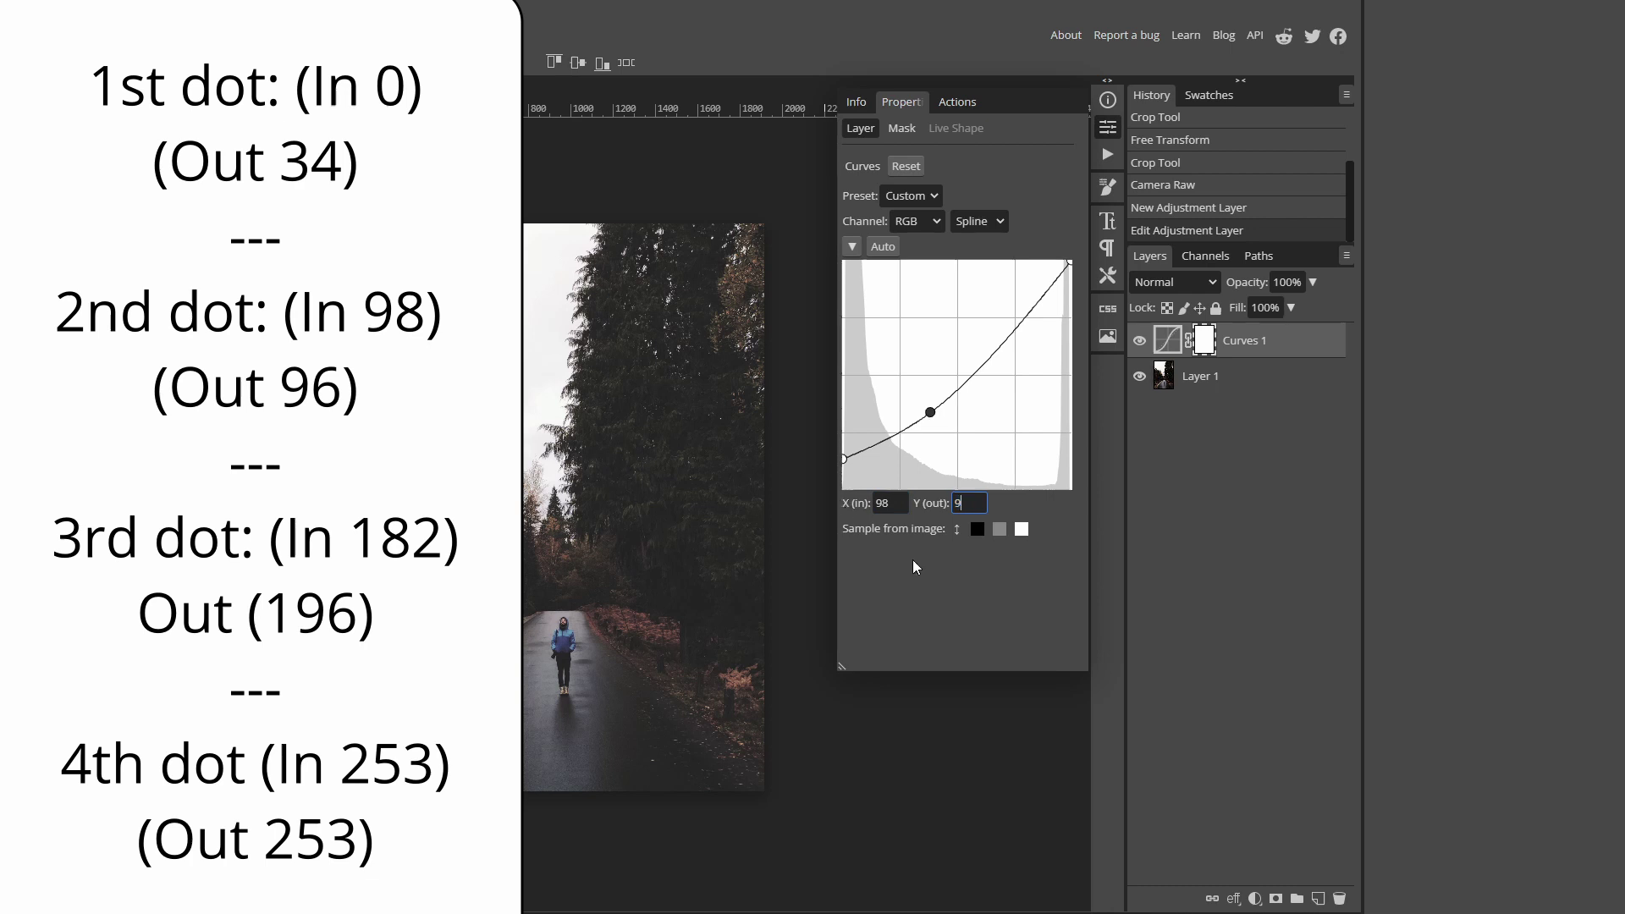
type("6")
Add a third point to the RGB curve at input 182, output 196
left_click_drag(966, 387, 990, 347)
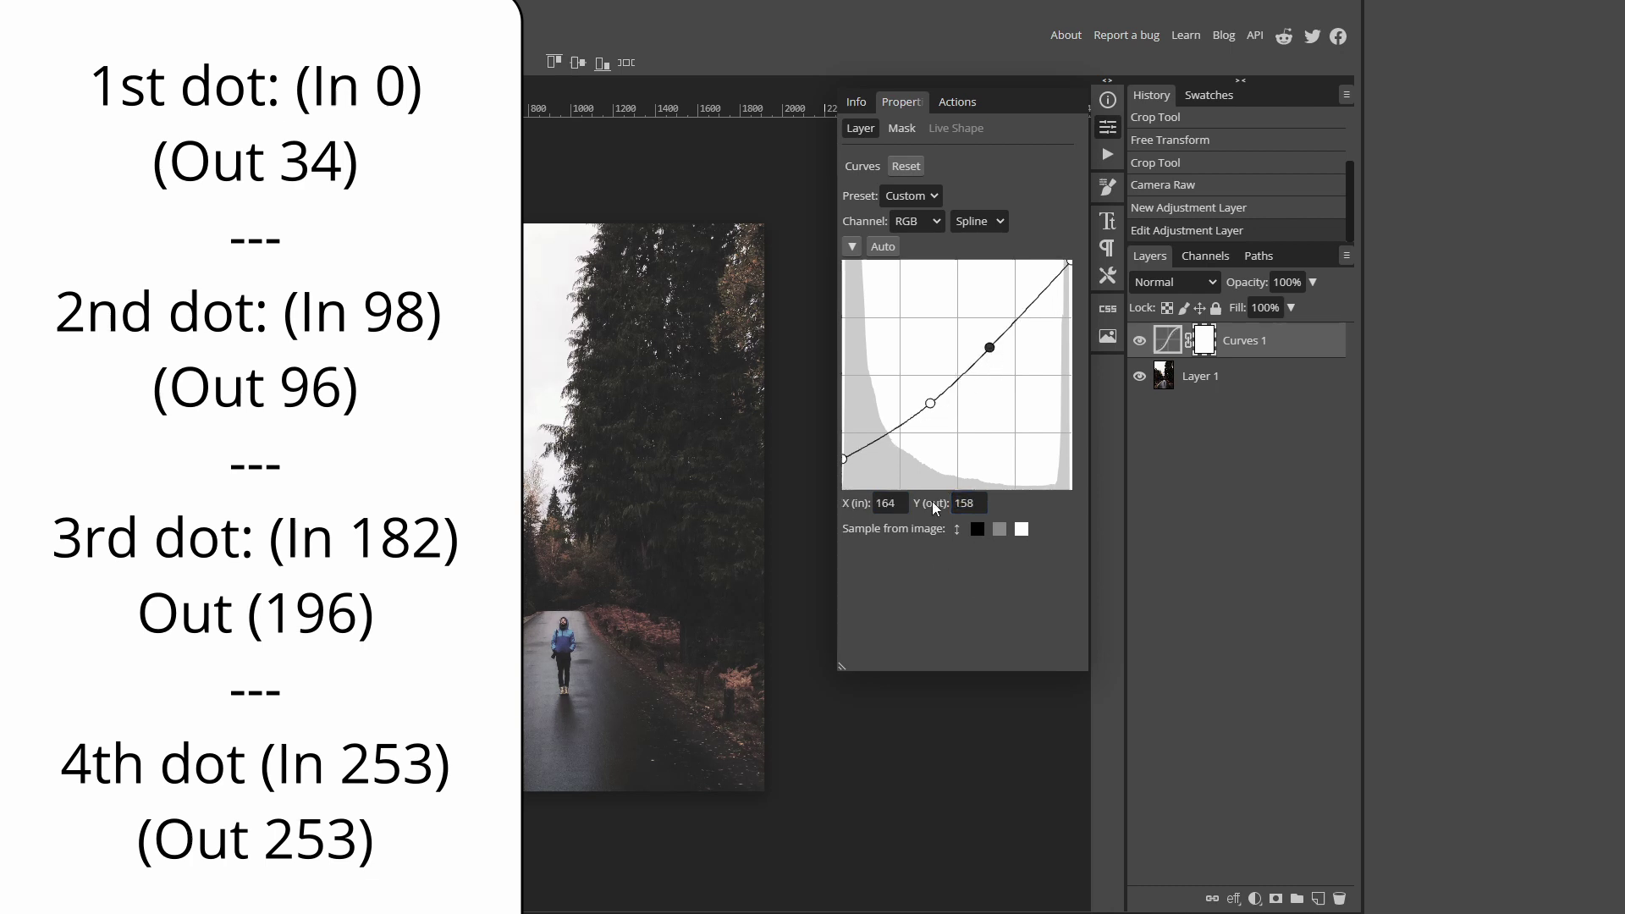
double_click(900, 504)
type("1")
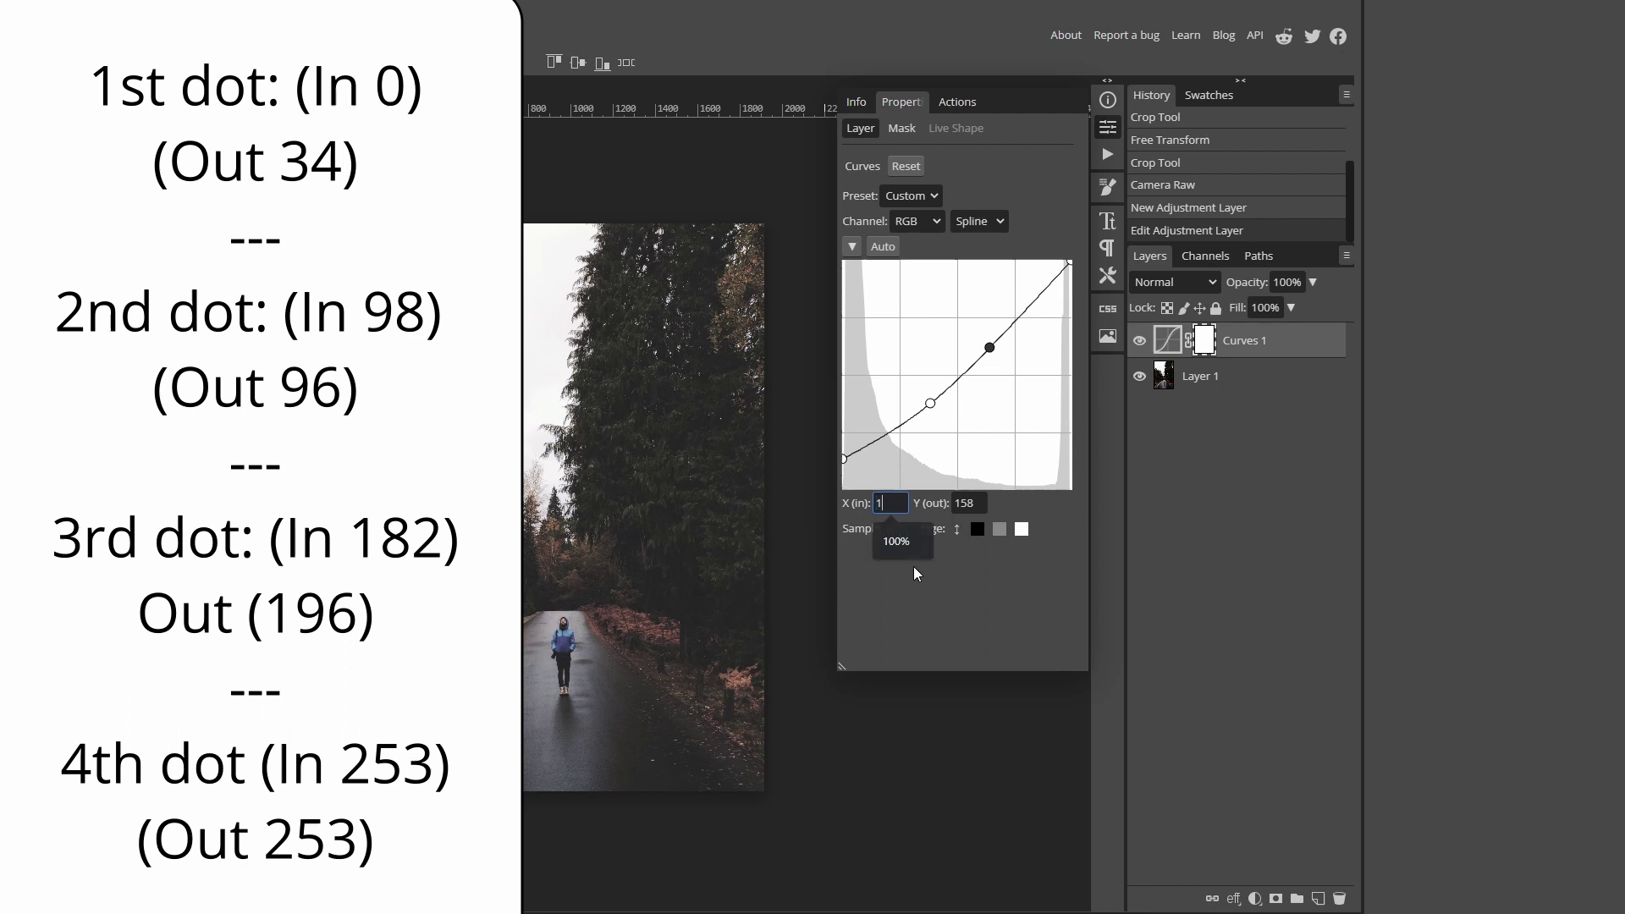
type("82")
key("Tab")
type("1")
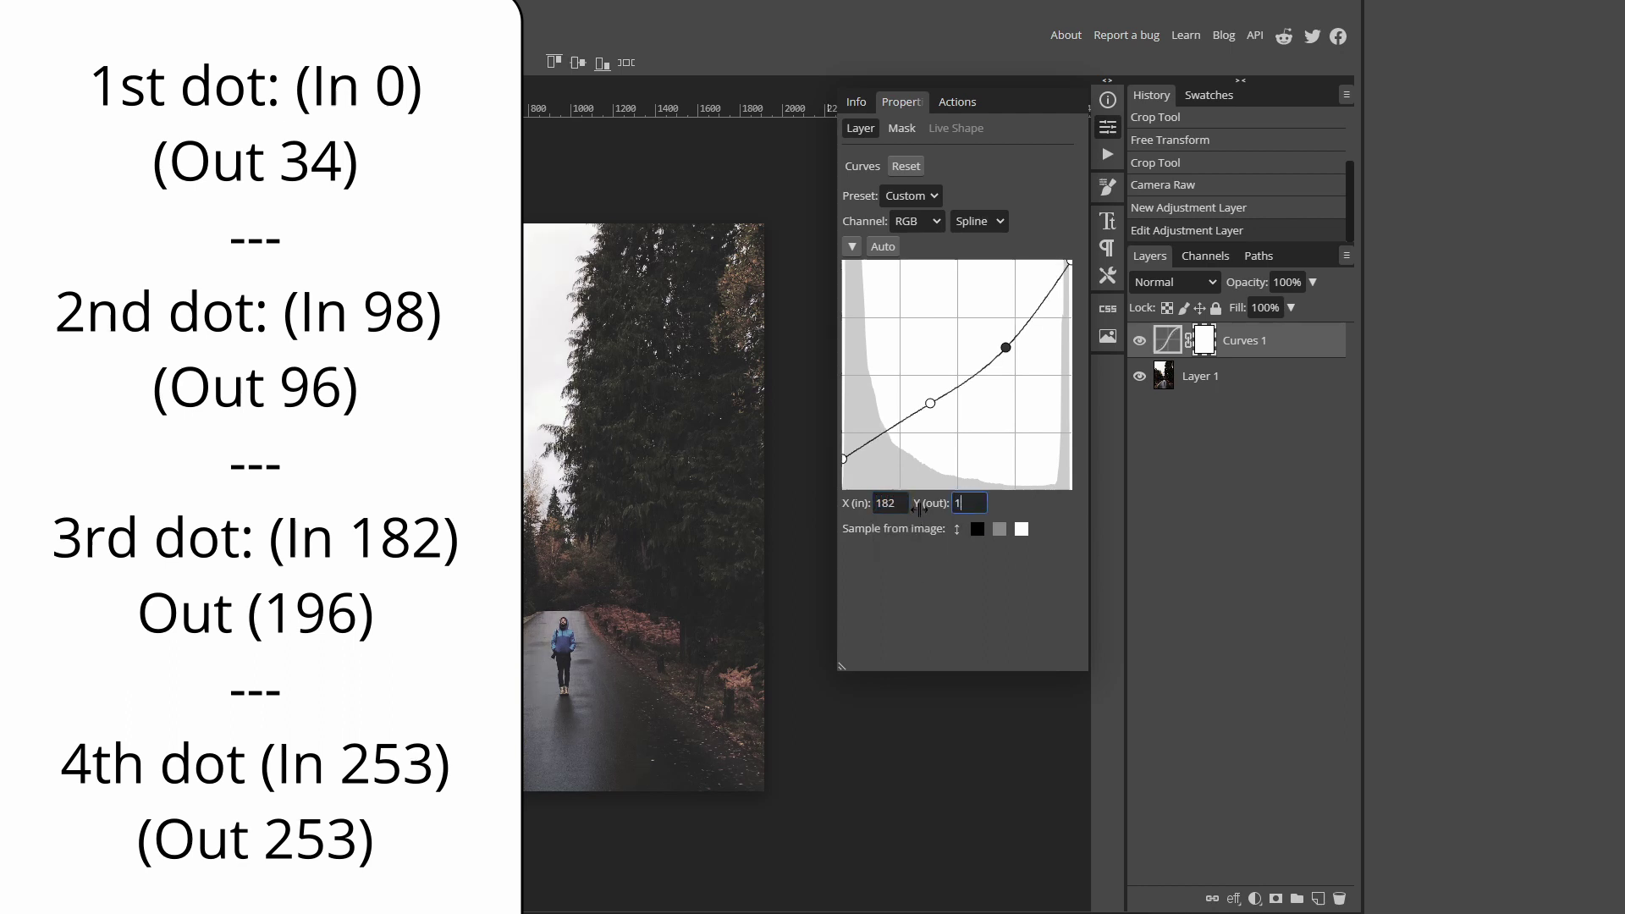
type("96")
key("Return")
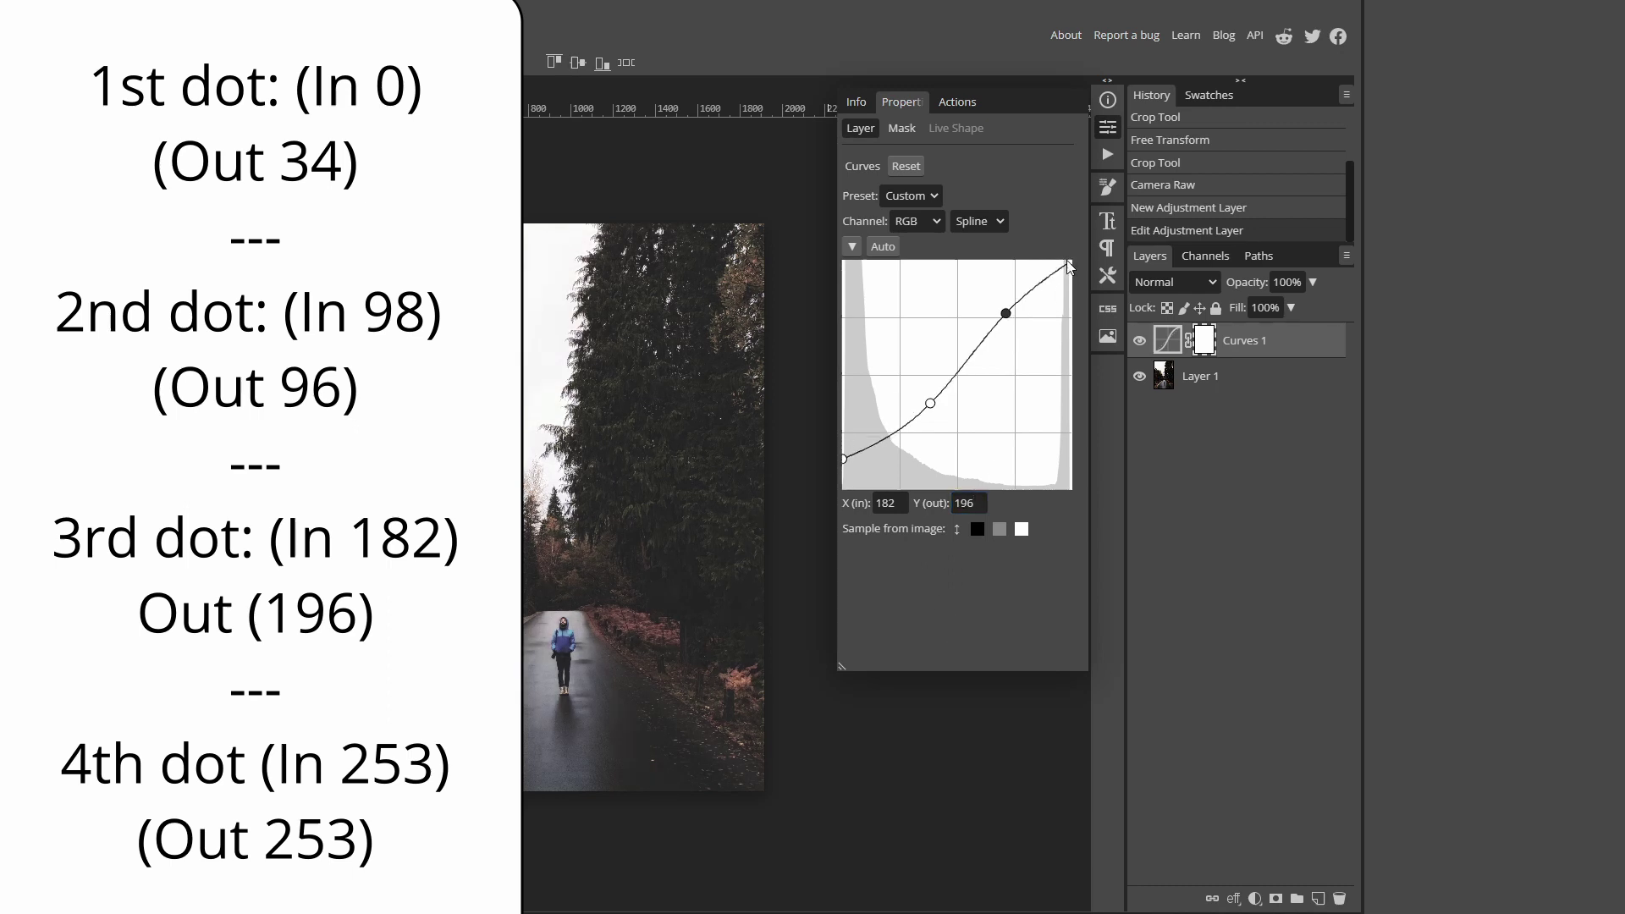
Set the curve's white end point to input 253, output 253, and close the adjustment's properties
left_click(1068, 264)
left_click(898, 501)
key("BackSpace")
type("3")
left_click(972, 501)
key("Return")
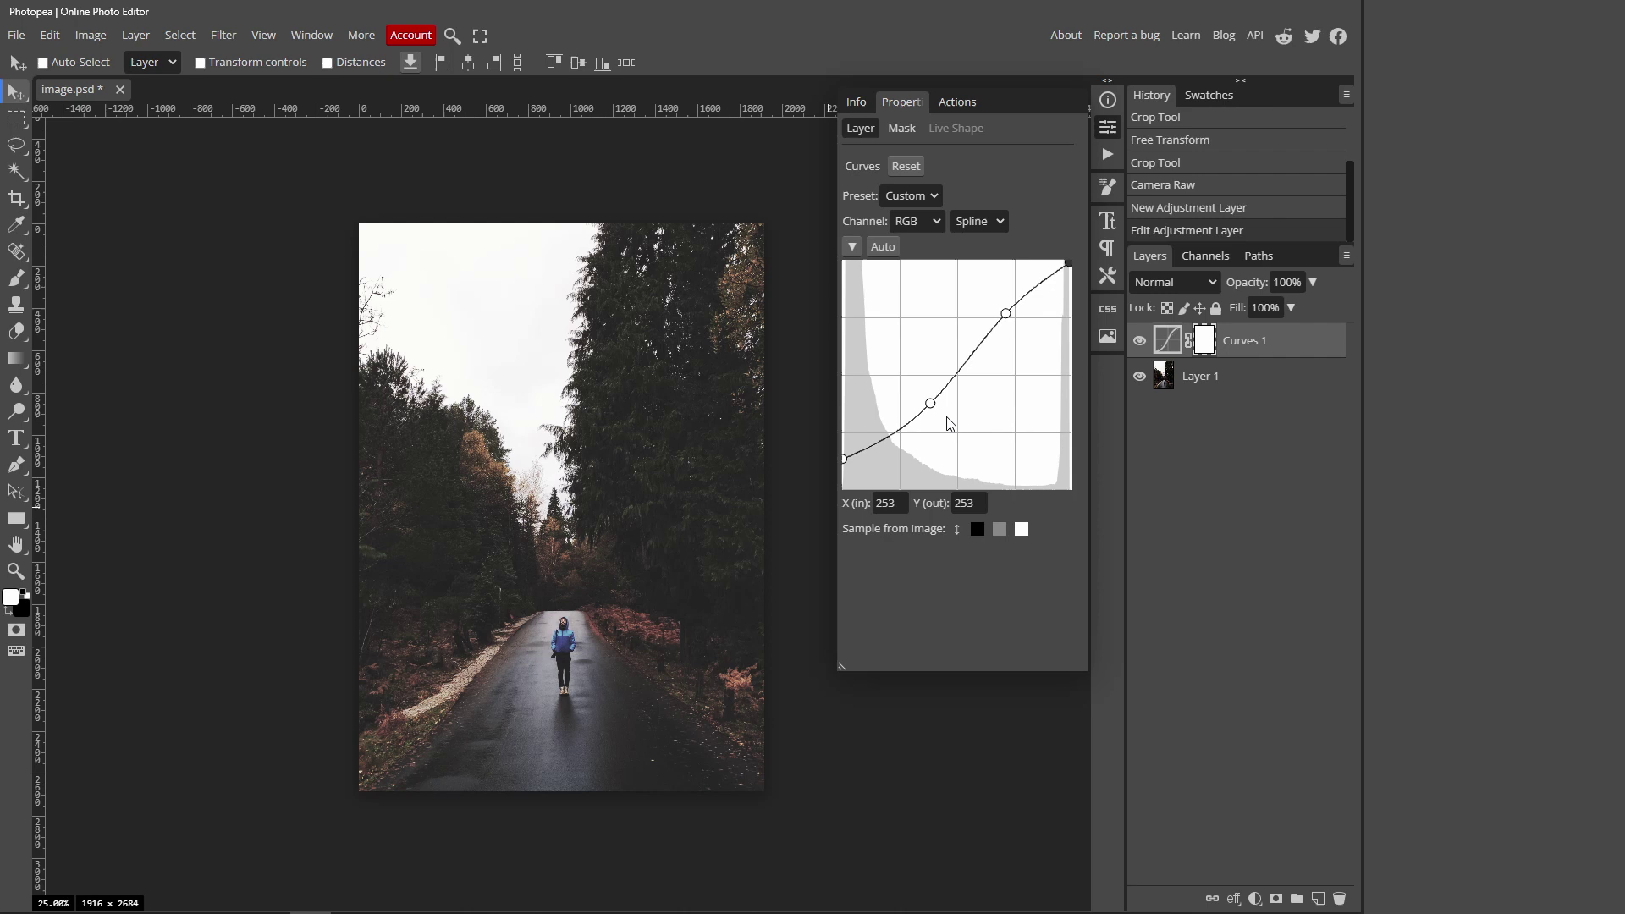
left_click(880, 503)
key("Tab")
left_click(1109, 125)
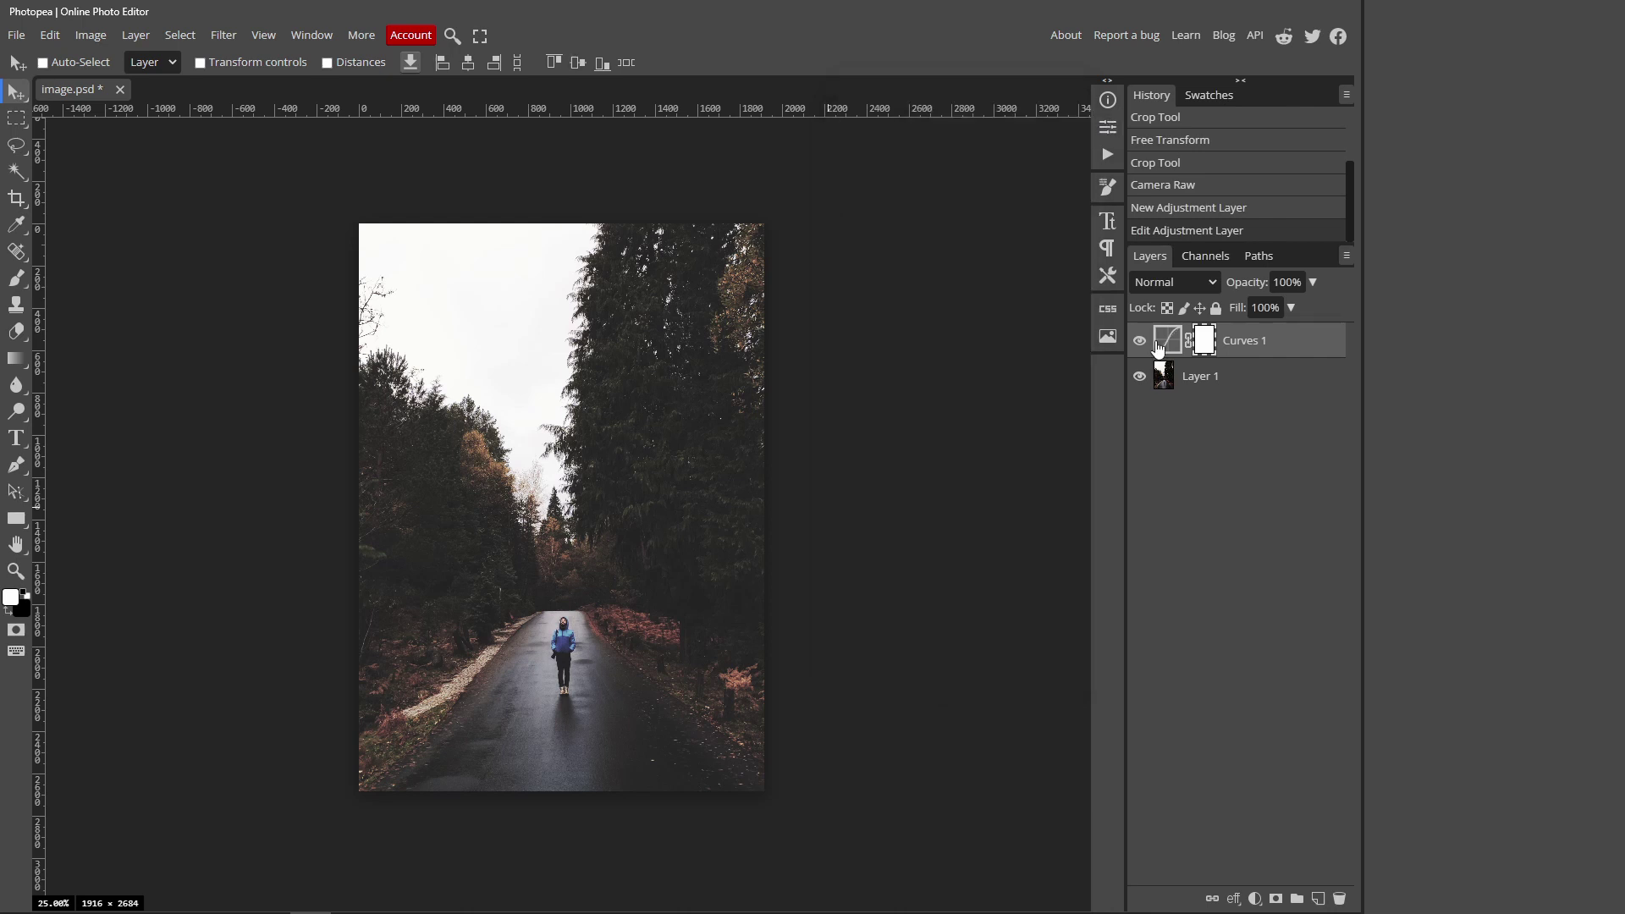
Add a Hue/Saturation adjustment layer above the curves and set the Red range's saturation to 38
left_click(1255, 898)
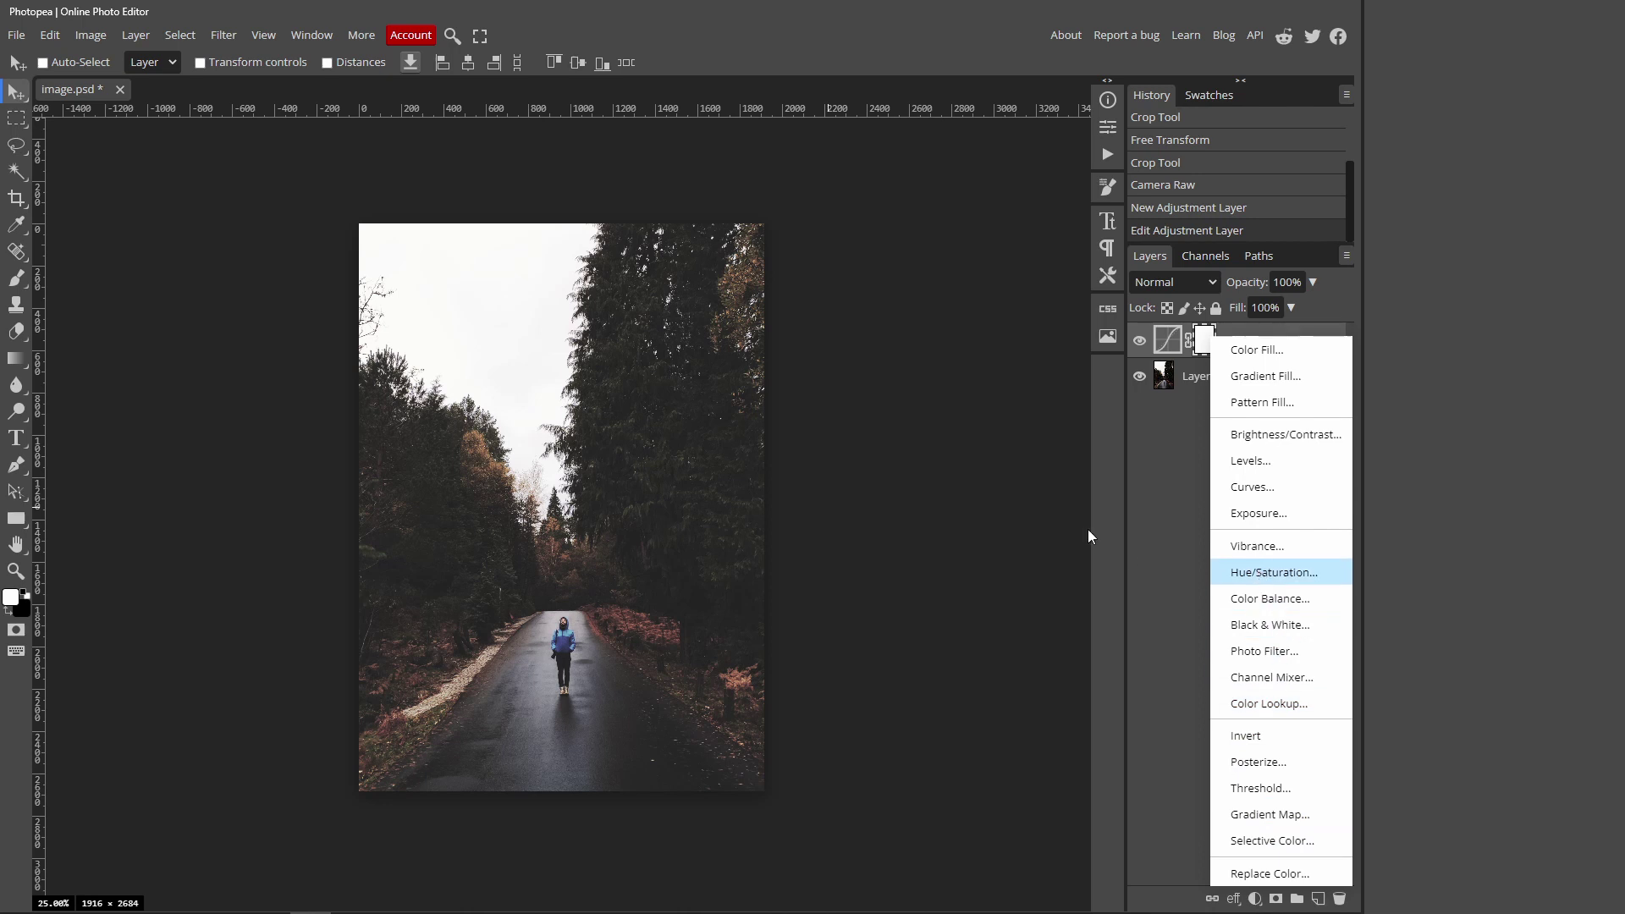
left_click(1274, 572)
left_click(939, 196)
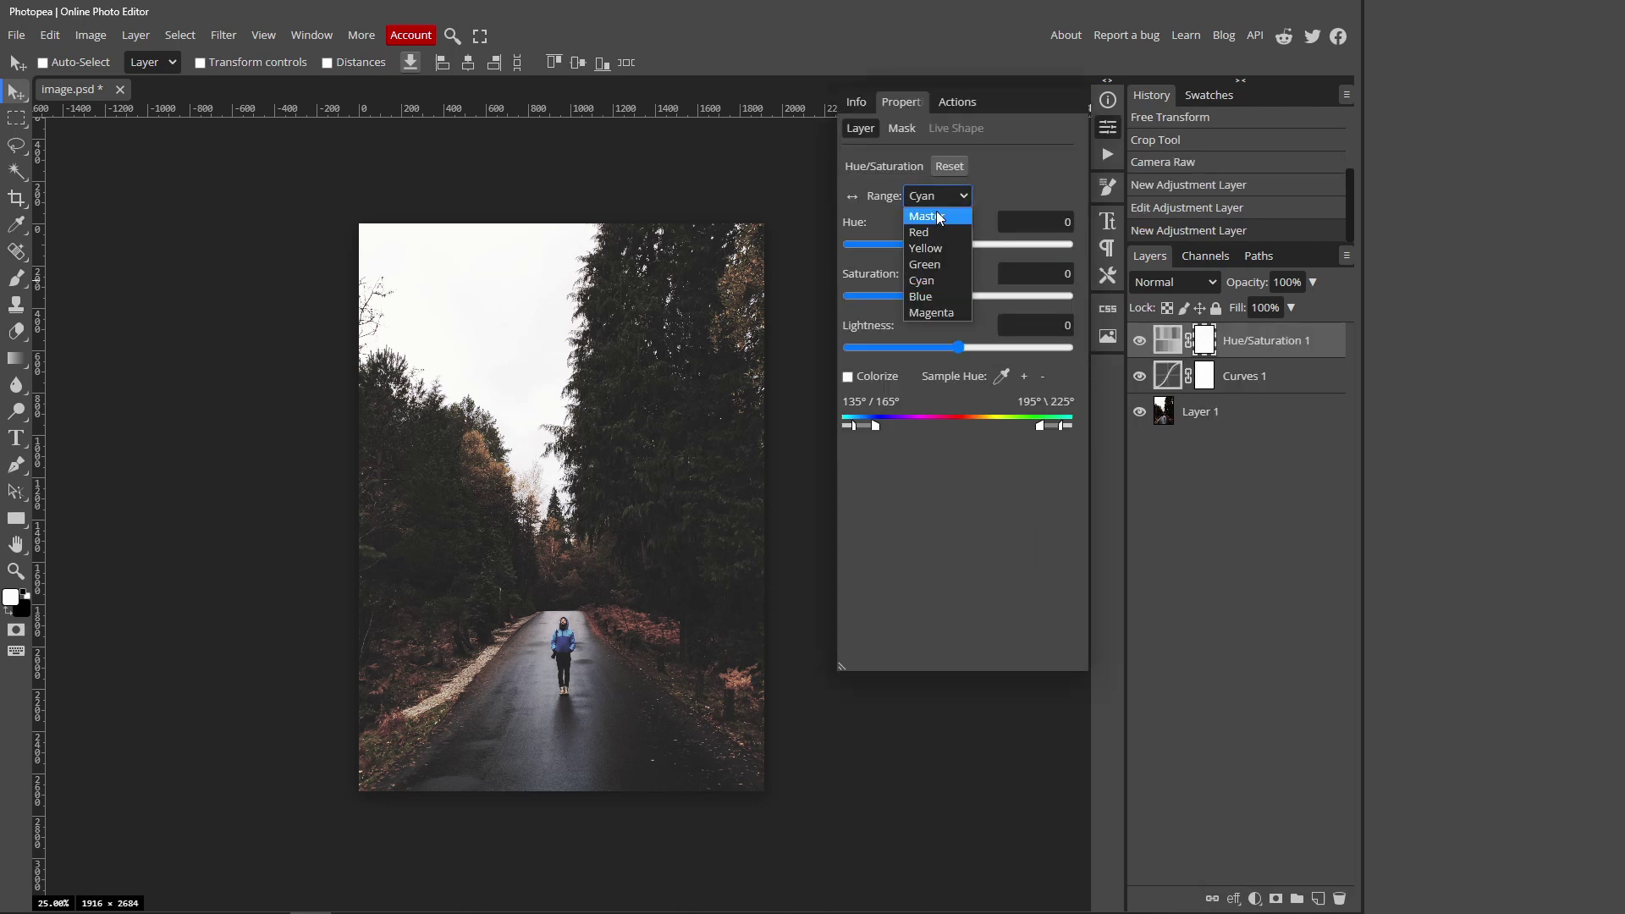
left_click(939, 218)
left_click(958, 197)
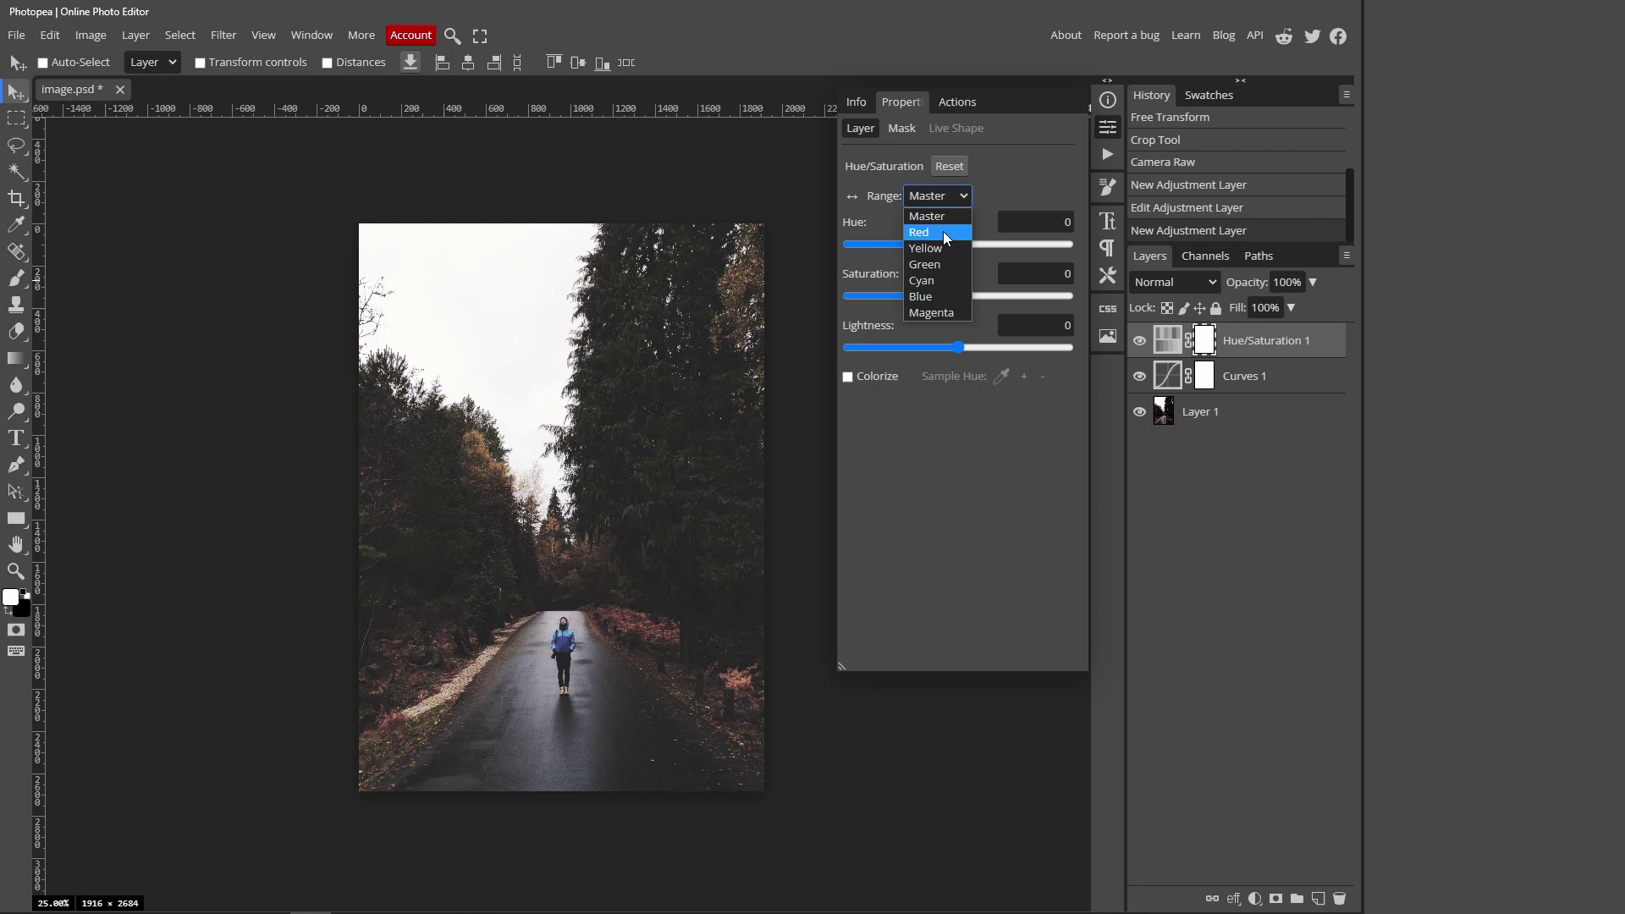
left_click(943, 231)
left_click(1065, 273)
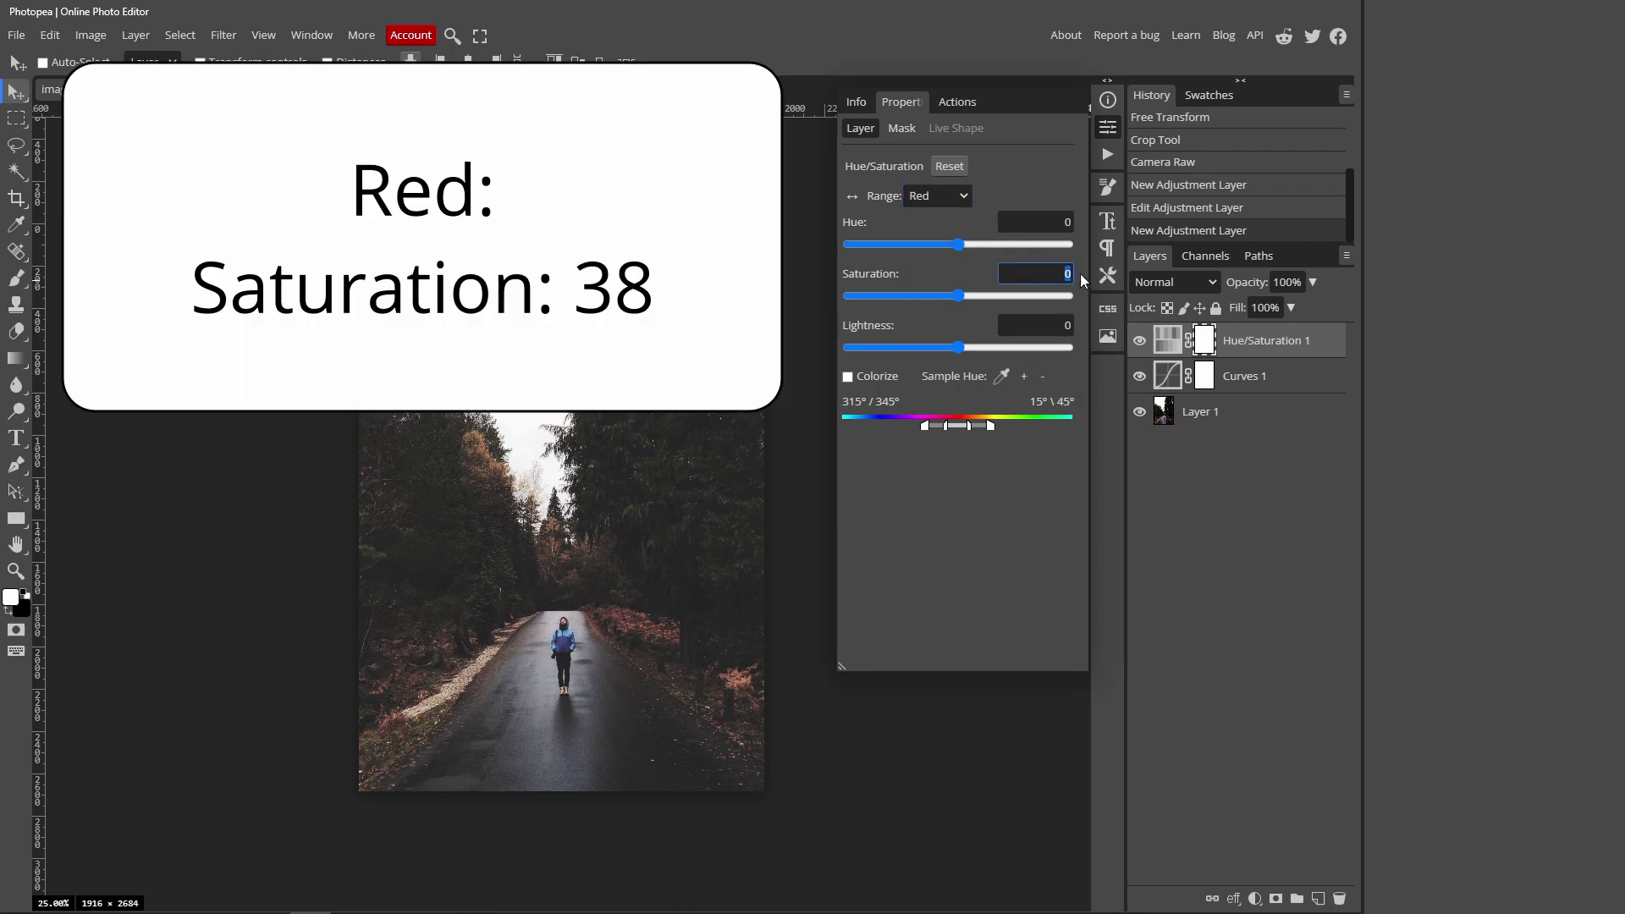
type("38")
Set the Yellow range's saturation to -100 in the same Hue/Saturation layer and close its properties
left_click(936, 196)
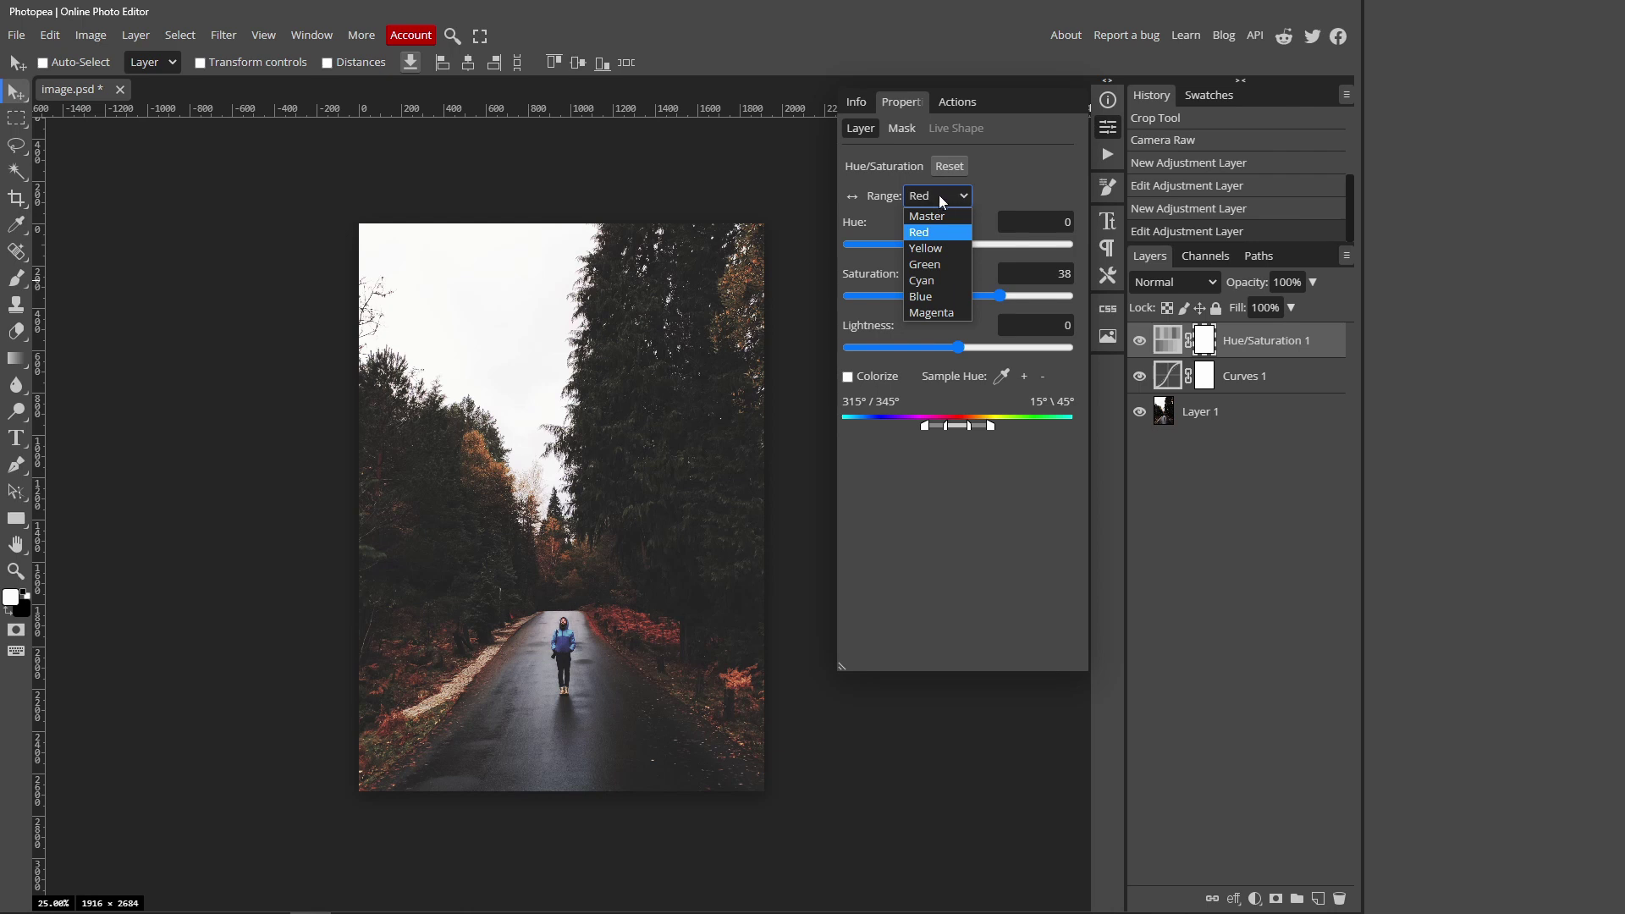
left_click(948, 248)
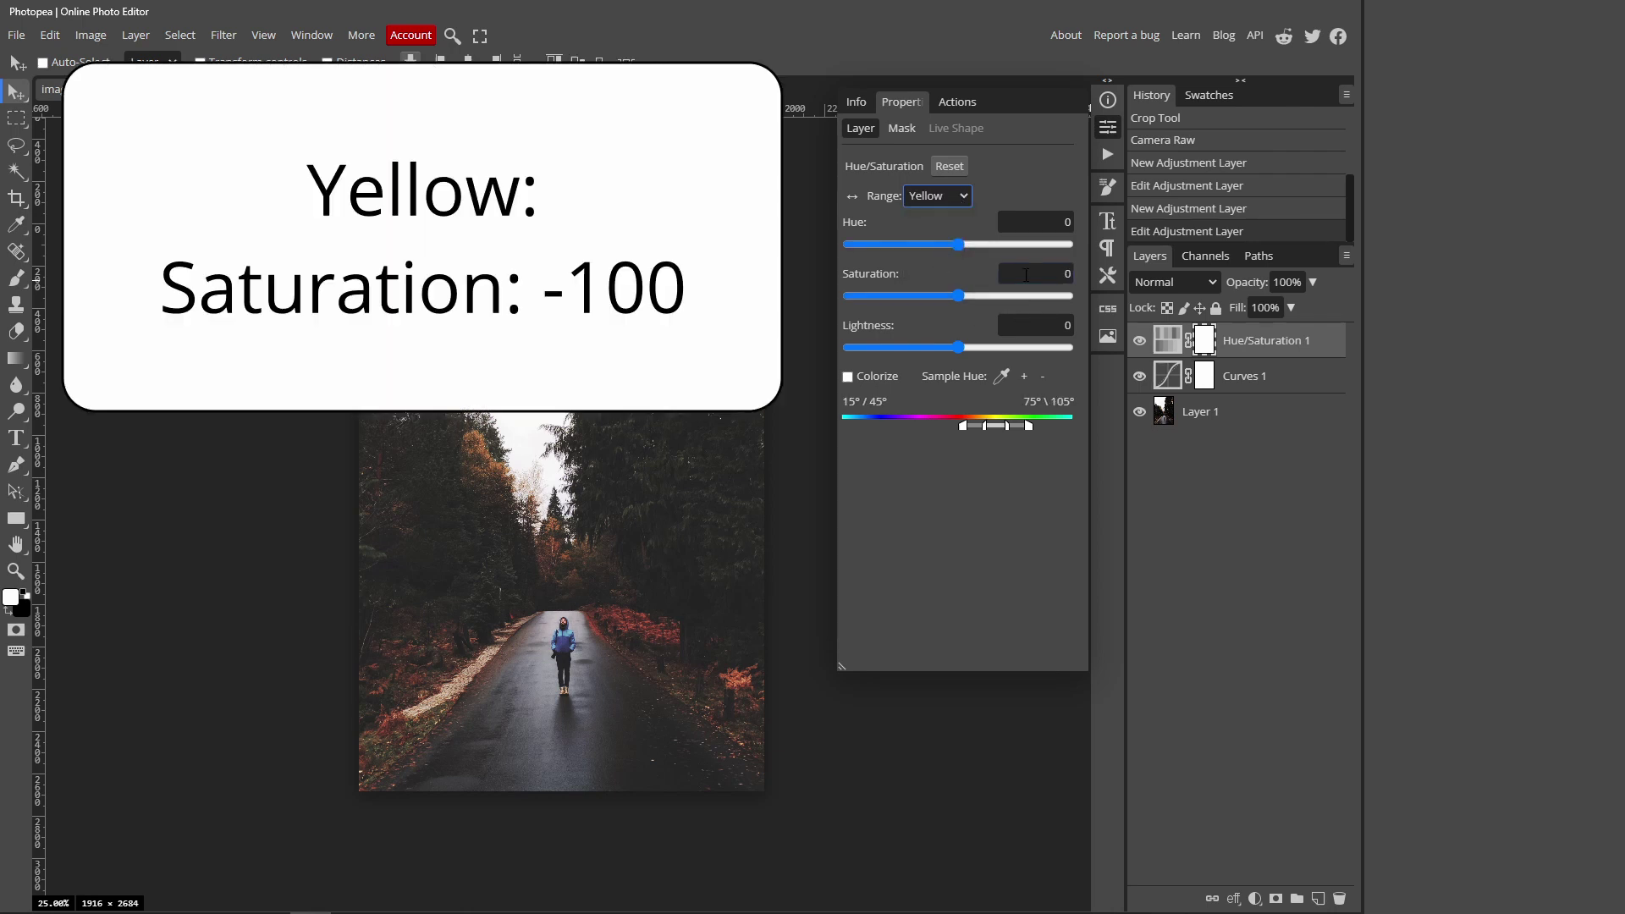
left_click(1054, 273)
type("-")
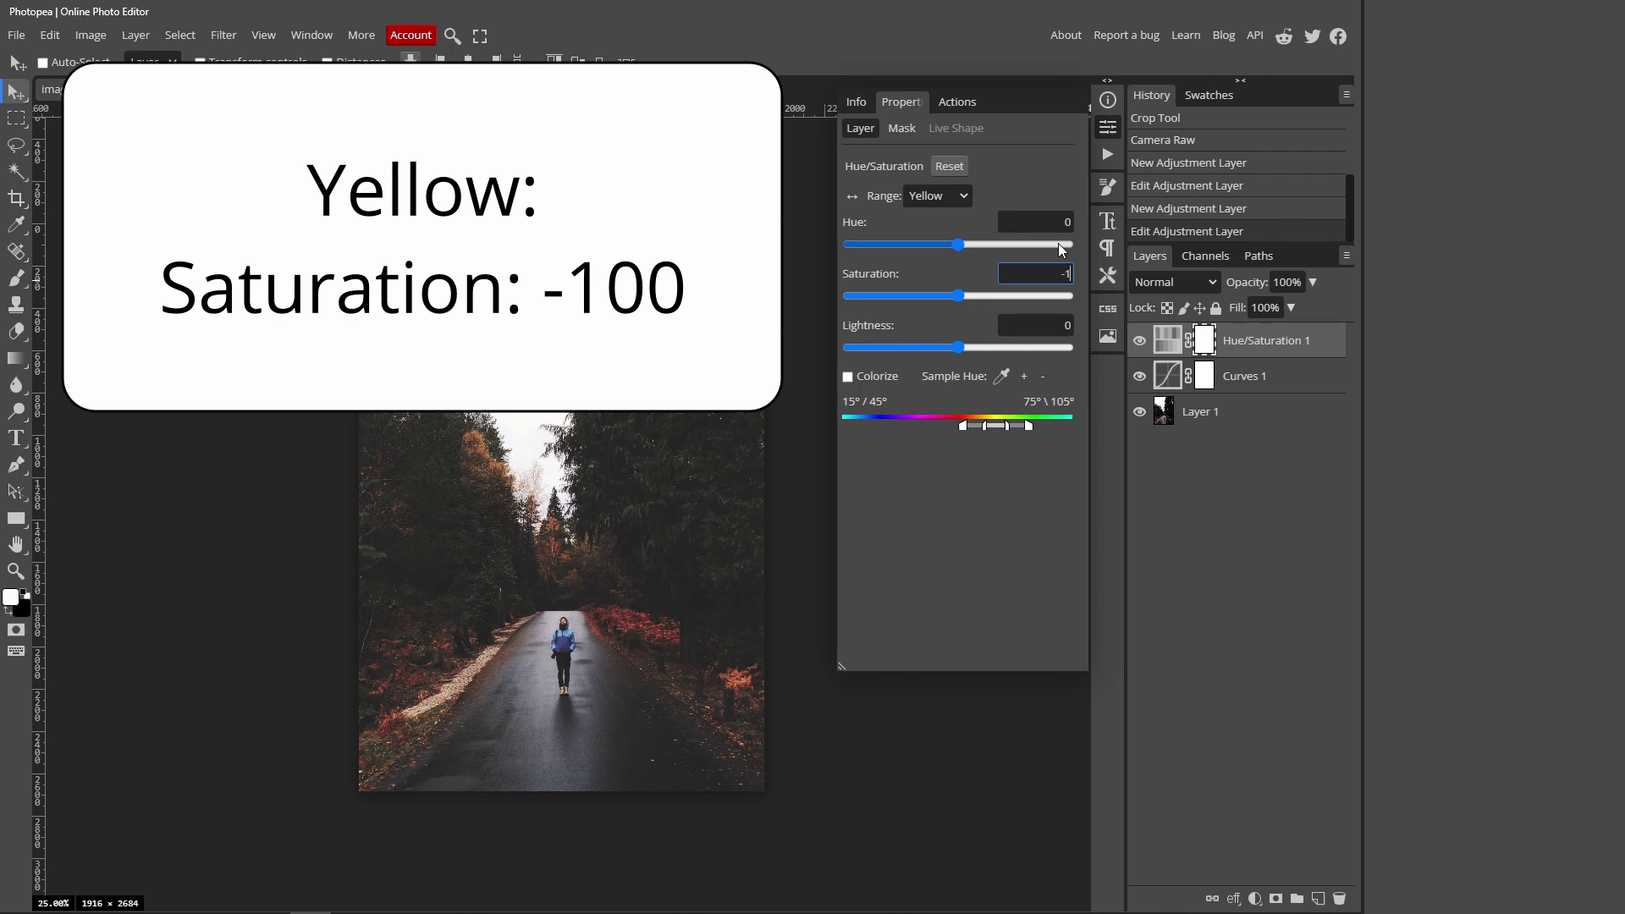
type("100")
key("Return")
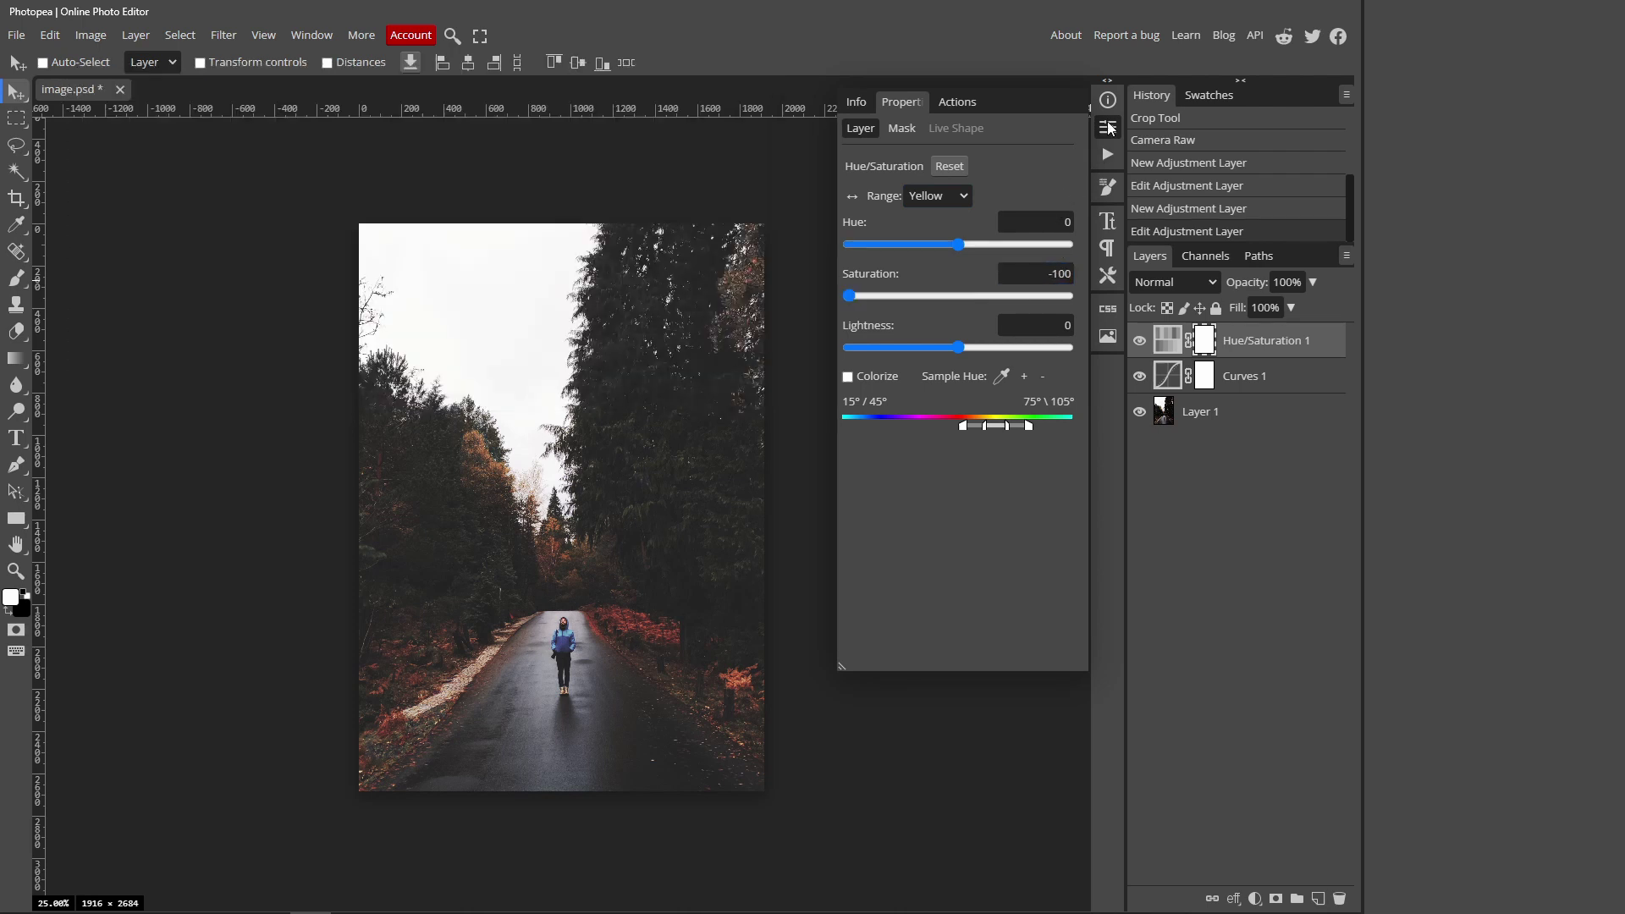
left_click(1108, 127)
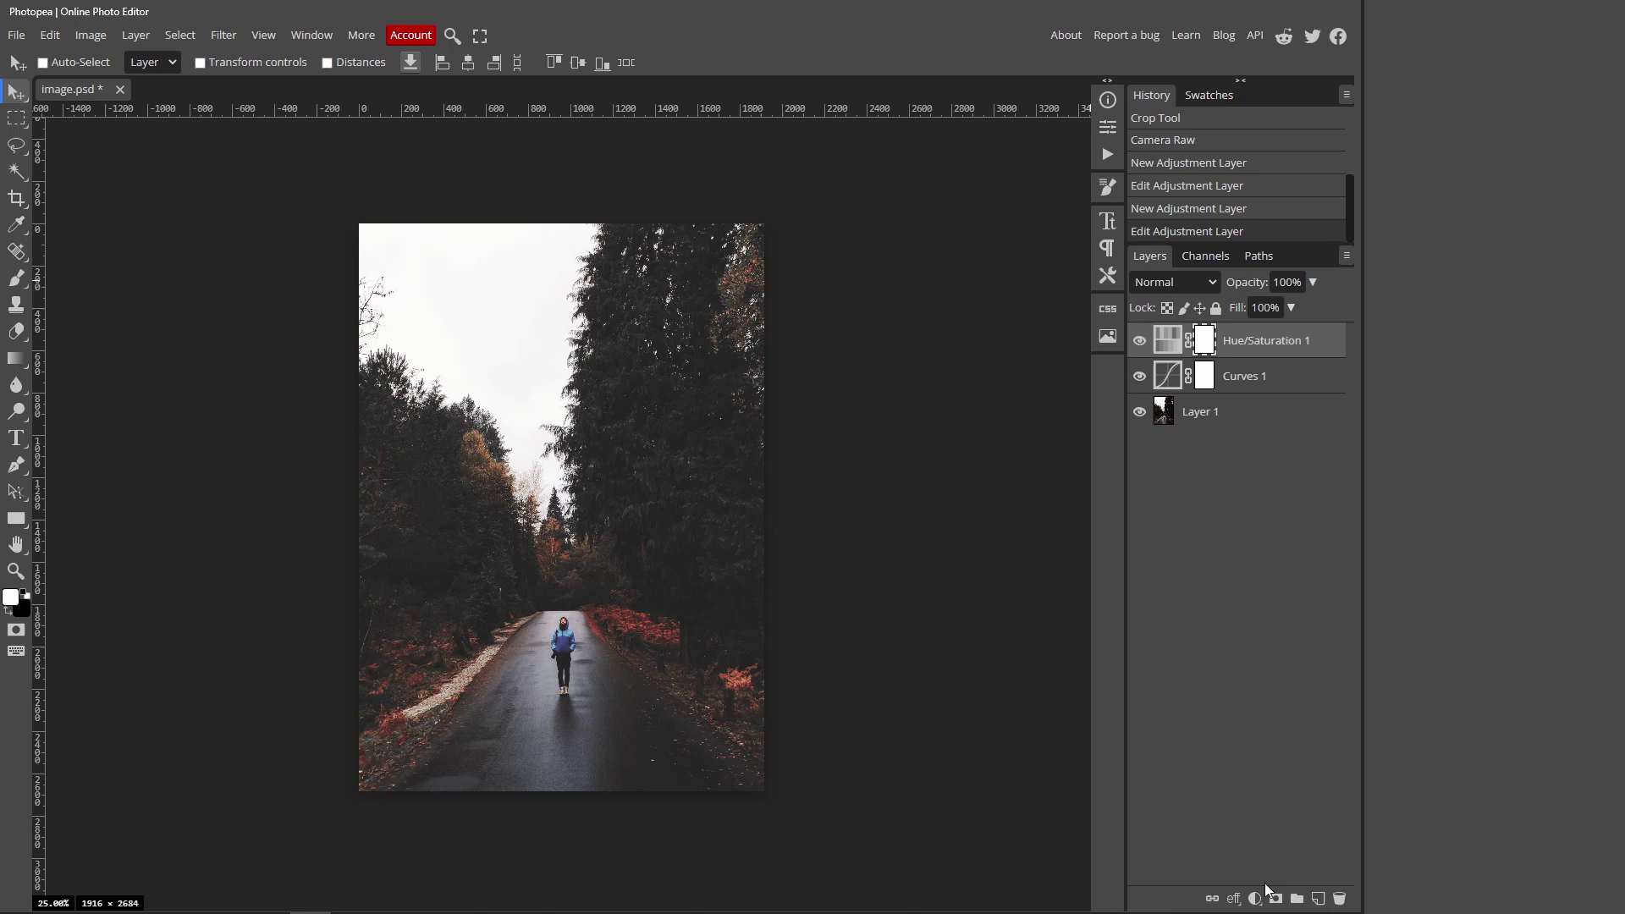
Add a second Hue/Saturation adjustment layer and set its Yellow range's saturation to 50
left_click(1257, 898)
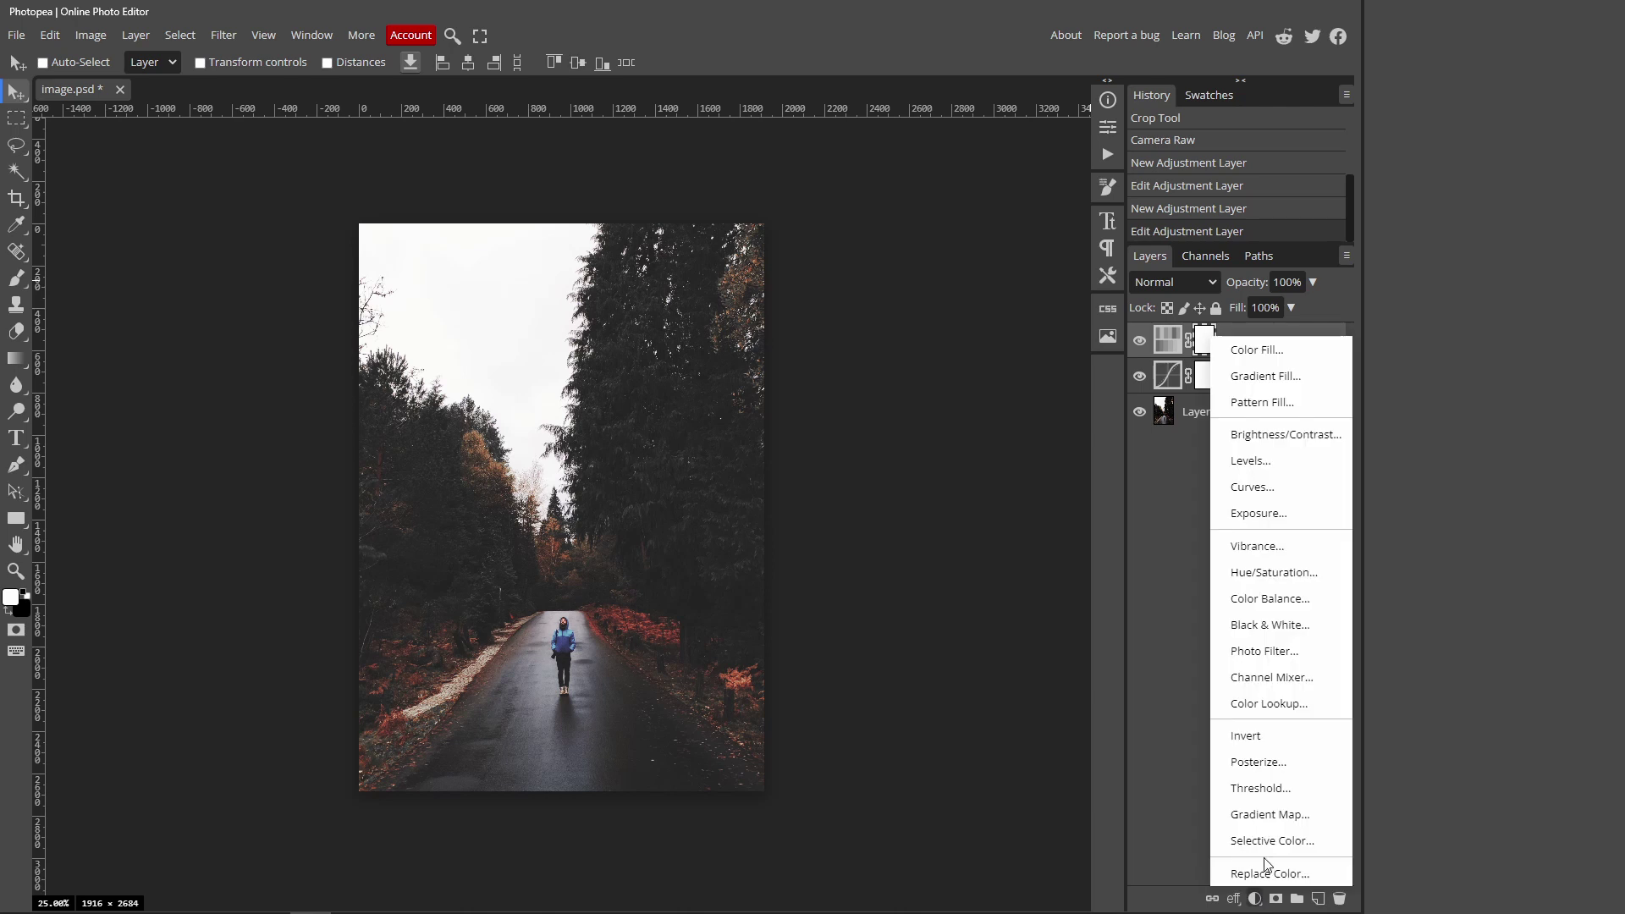
left_click(1283, 575)
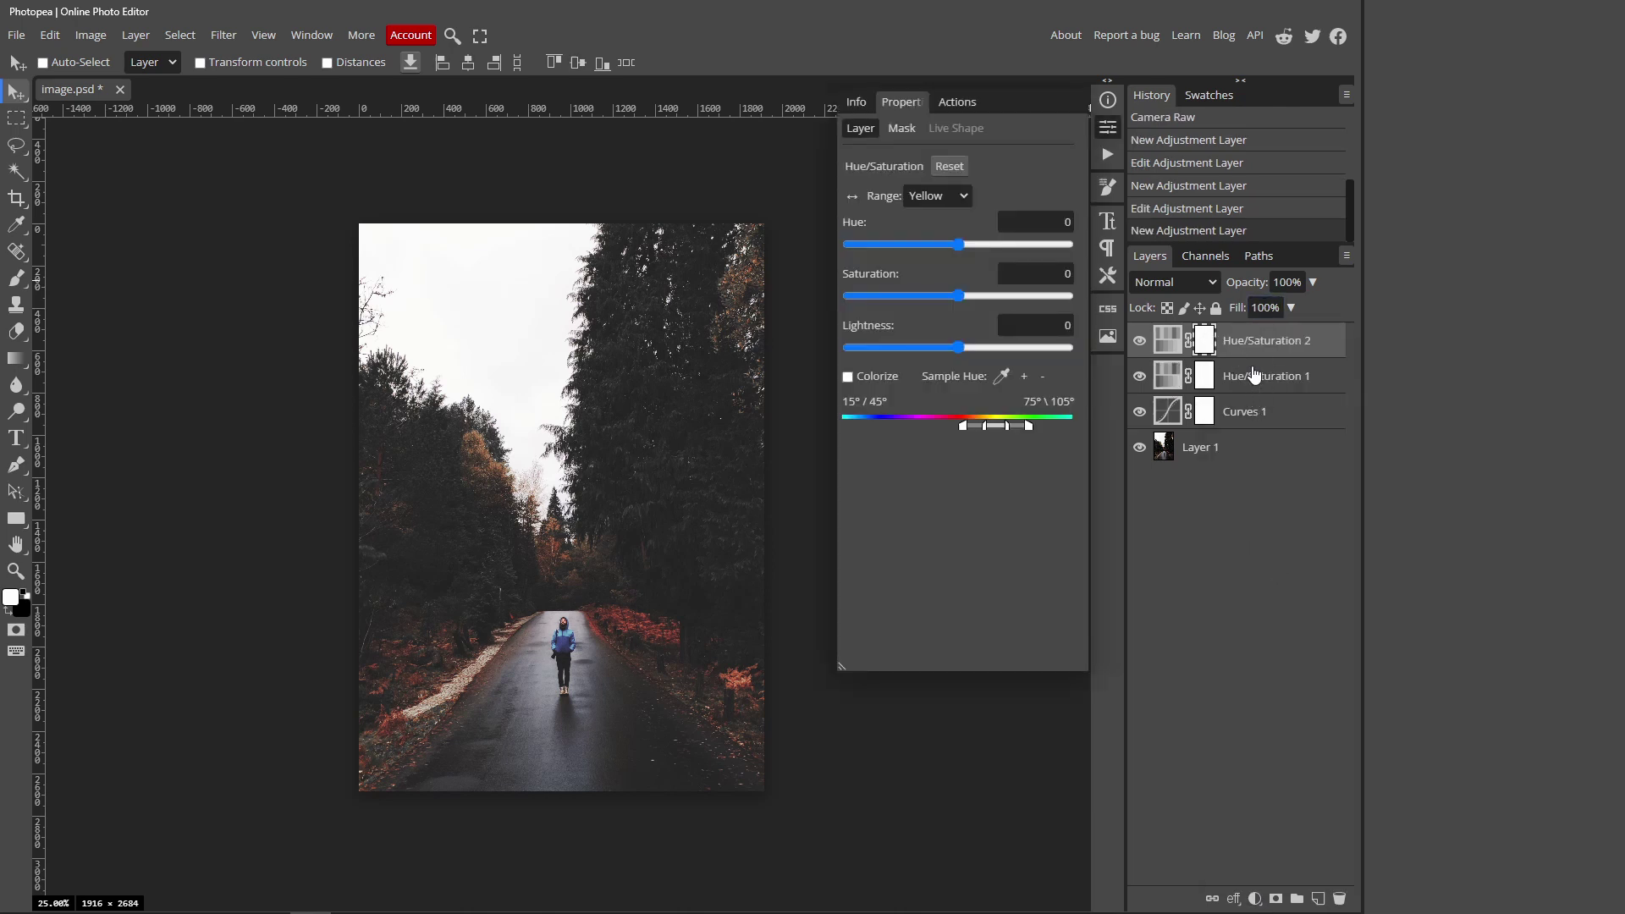
left_click(1049, 318)
left_click(951, 200)
key("Escape")
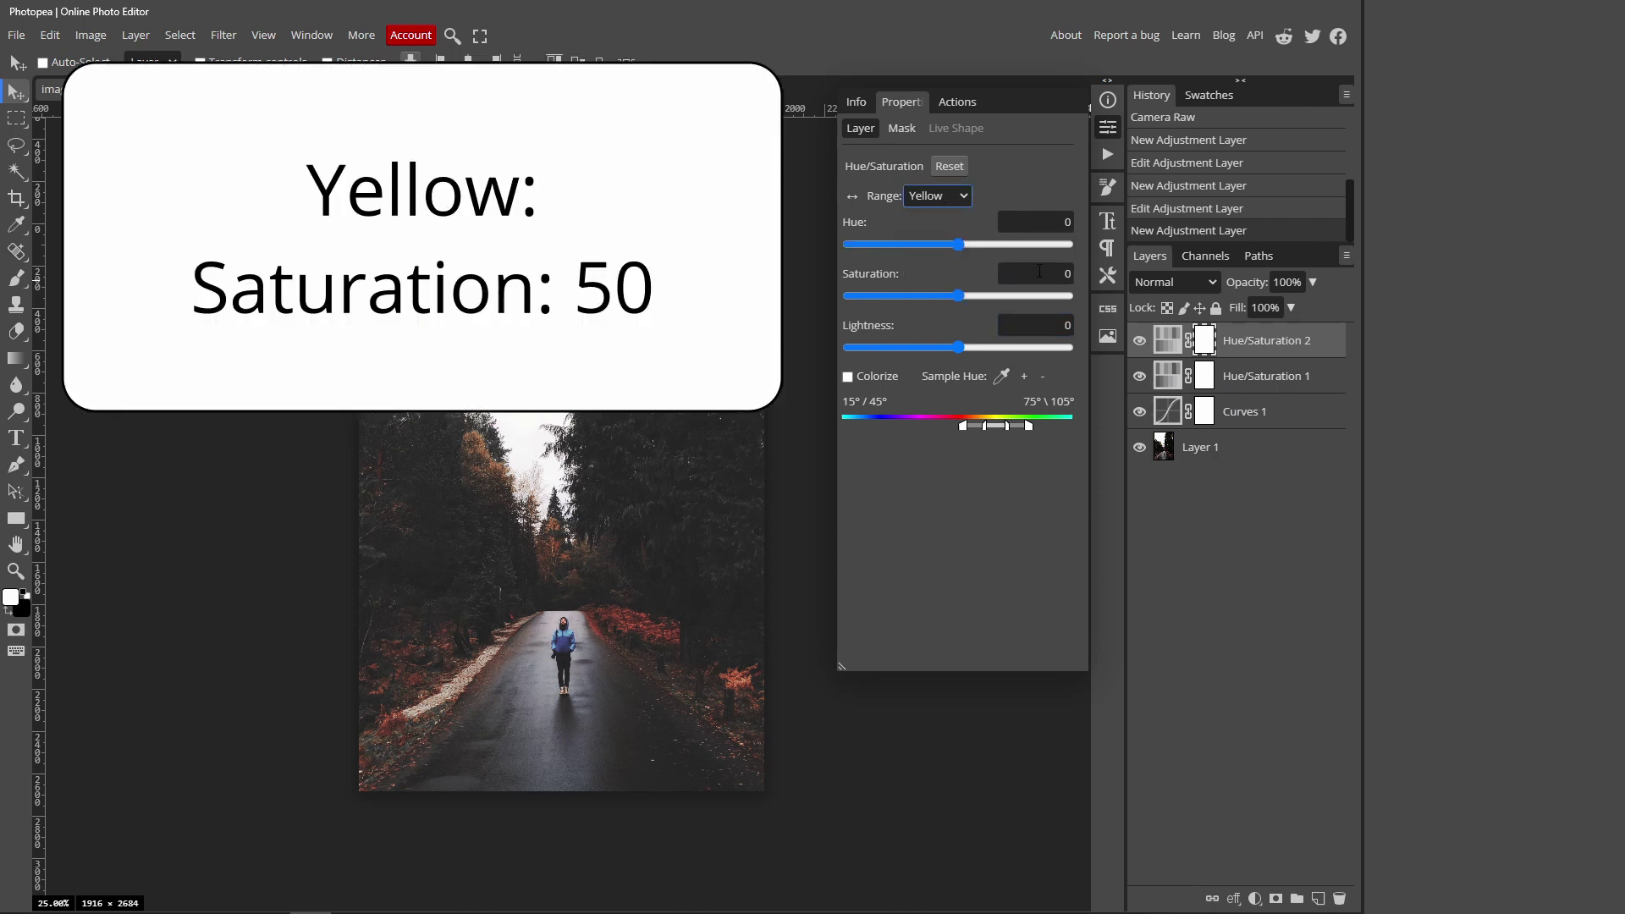
left_click(1062, 272)
type("50")
key("Return")
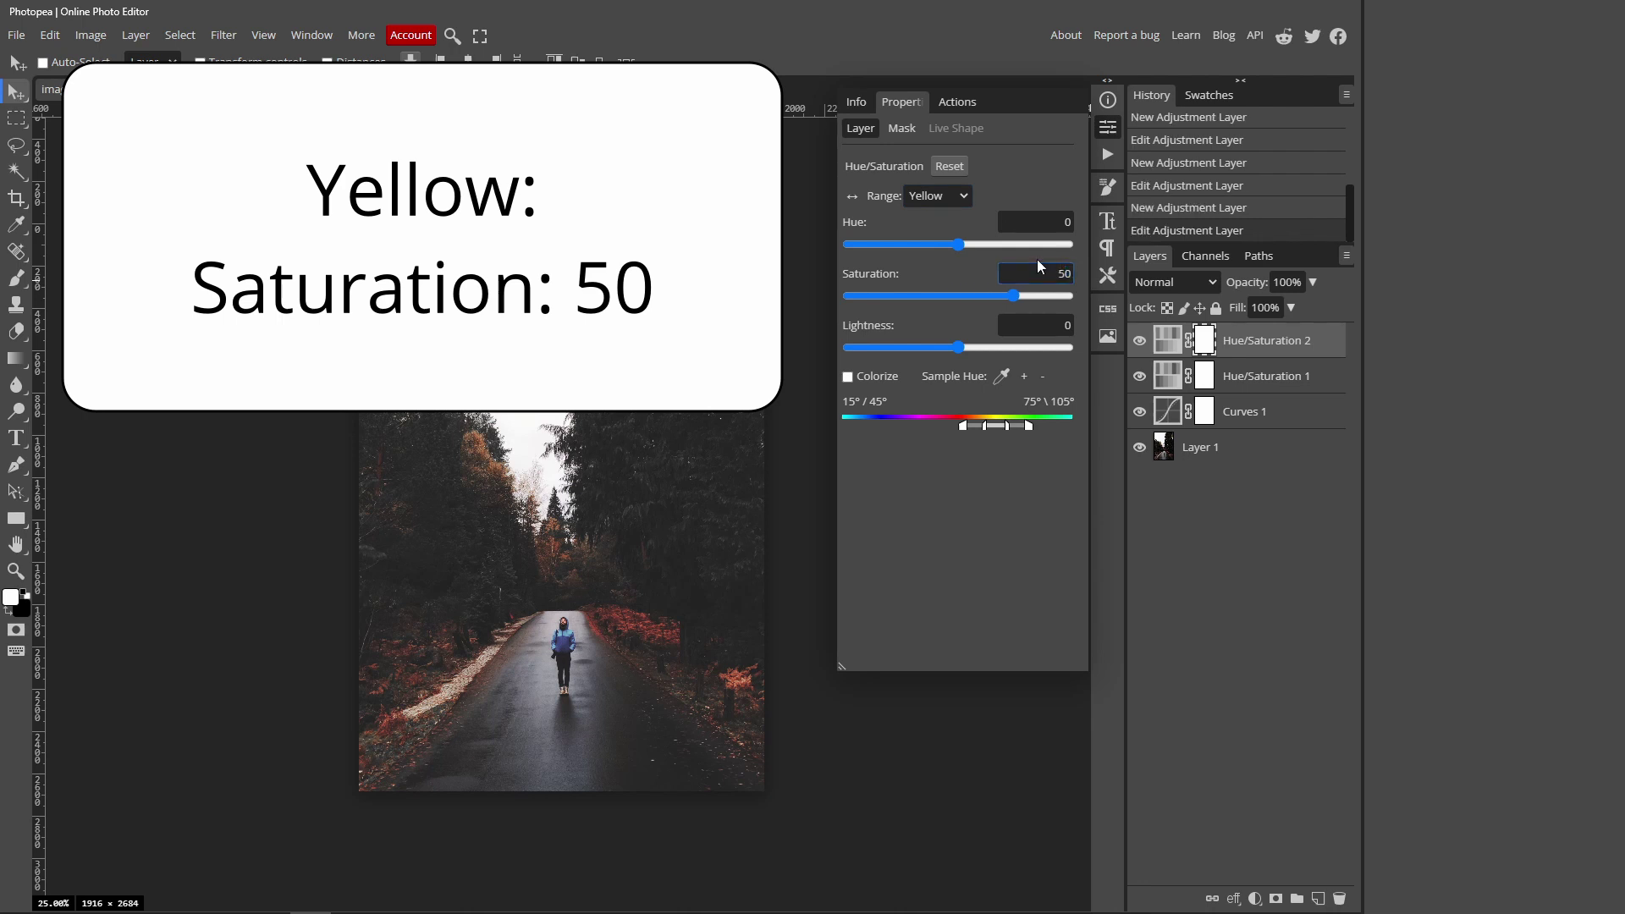
Set the saturation of the Green and Cyan ranges to -100 in the second Hue/Saturation layer
left_click(935, 196)
left_click(947, 263)
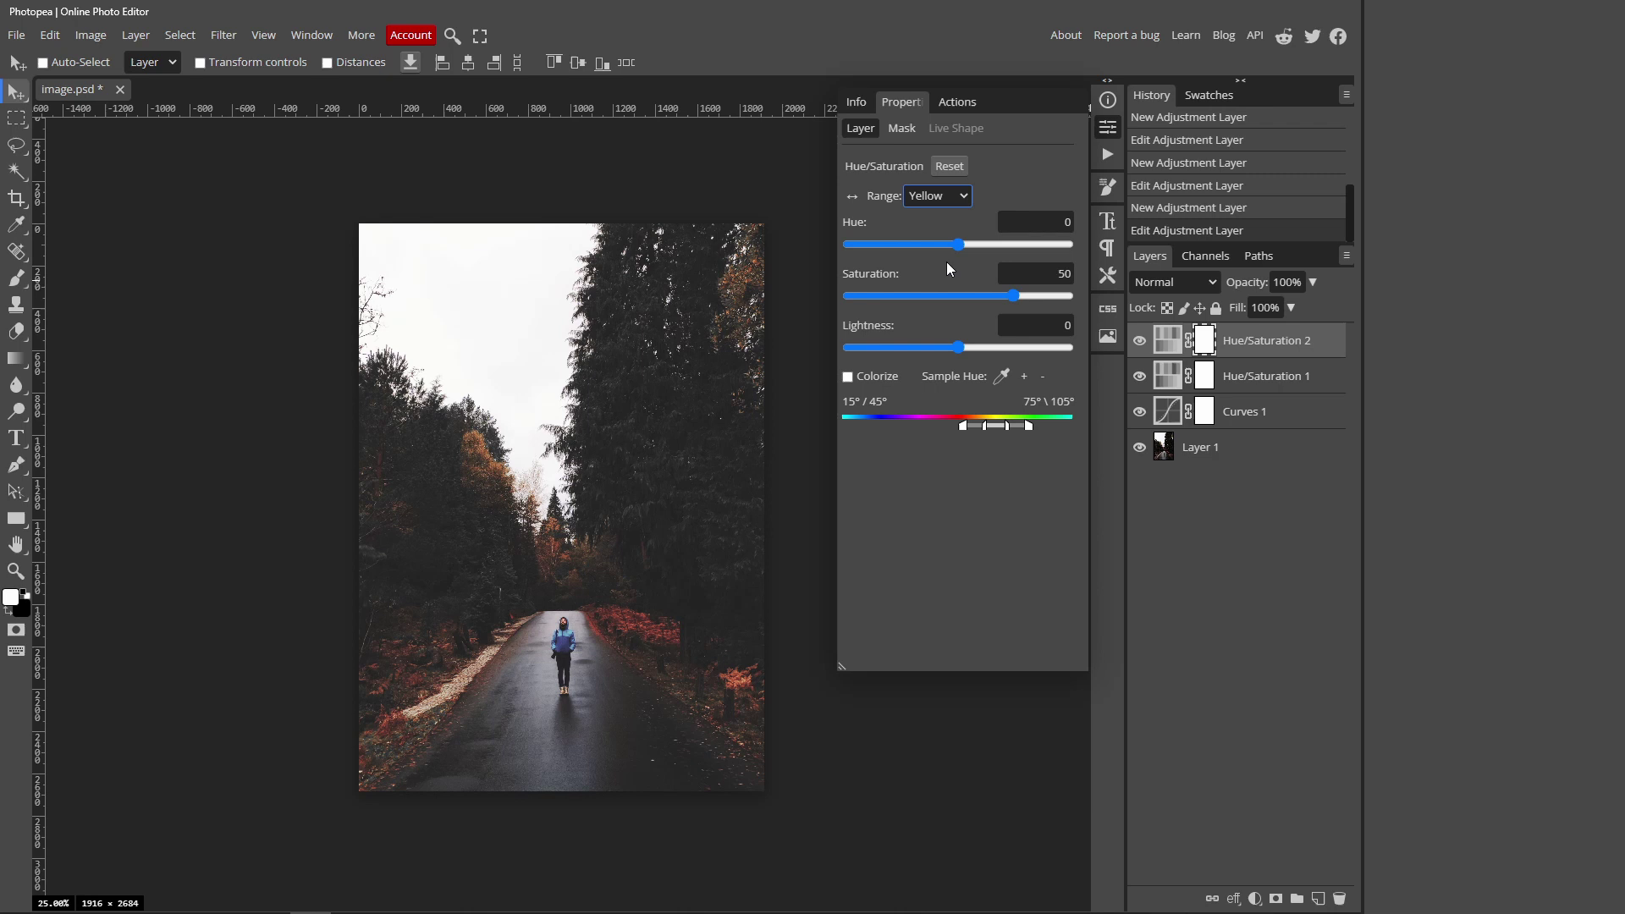
key("Down")
left_click_drag(957, 295, 849, 297)
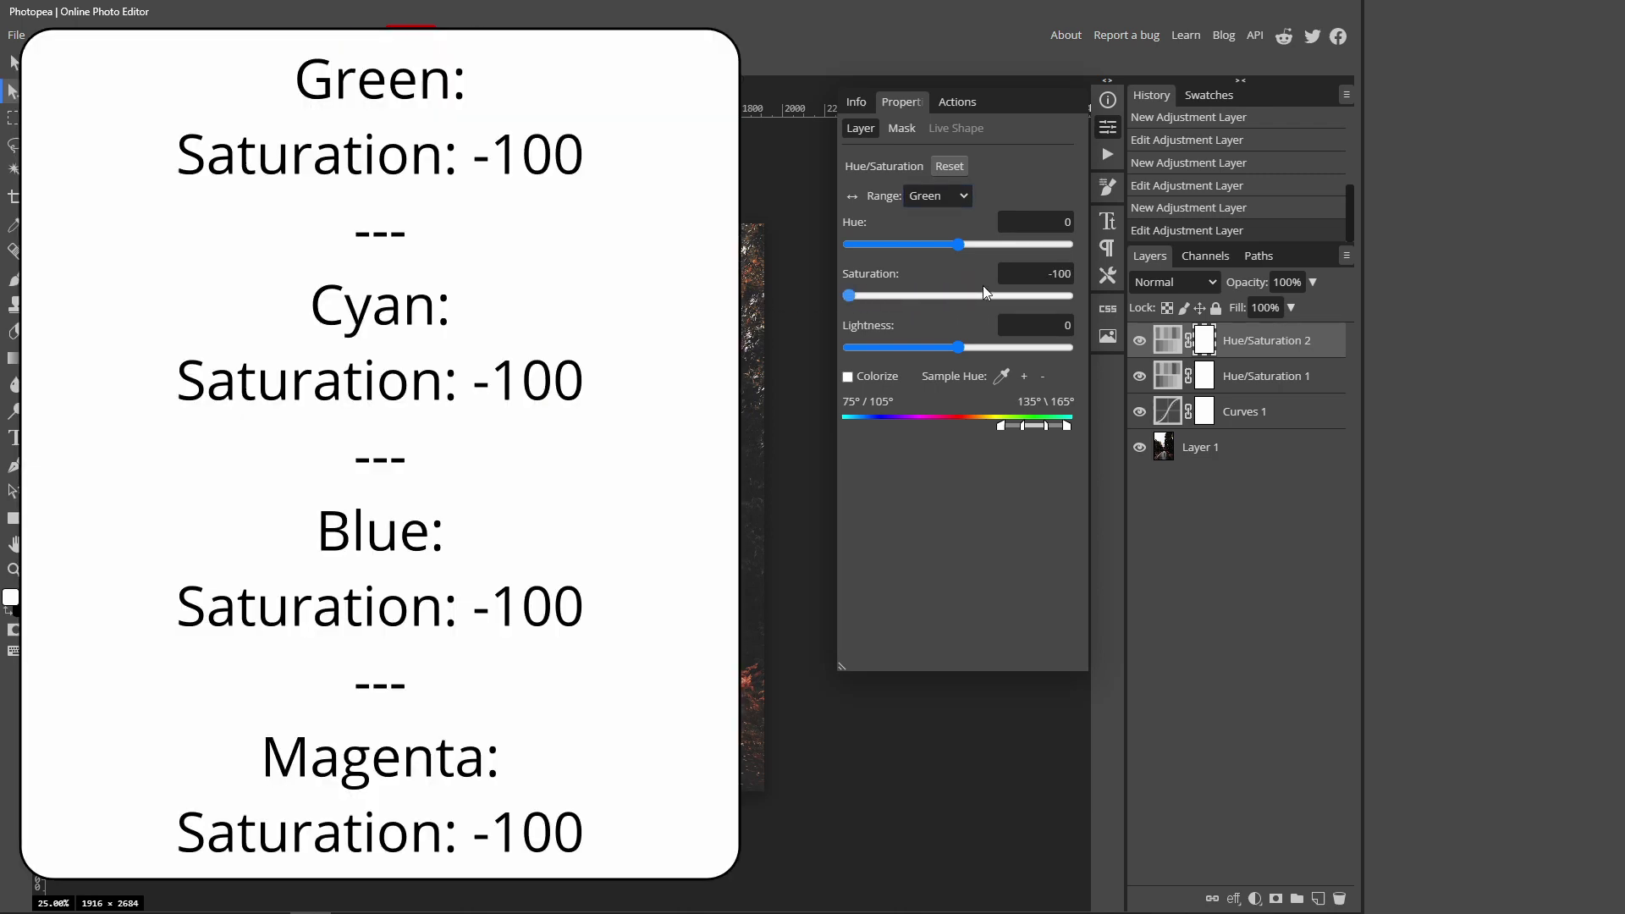
left_click(936, 195)
left_click(930, 278)
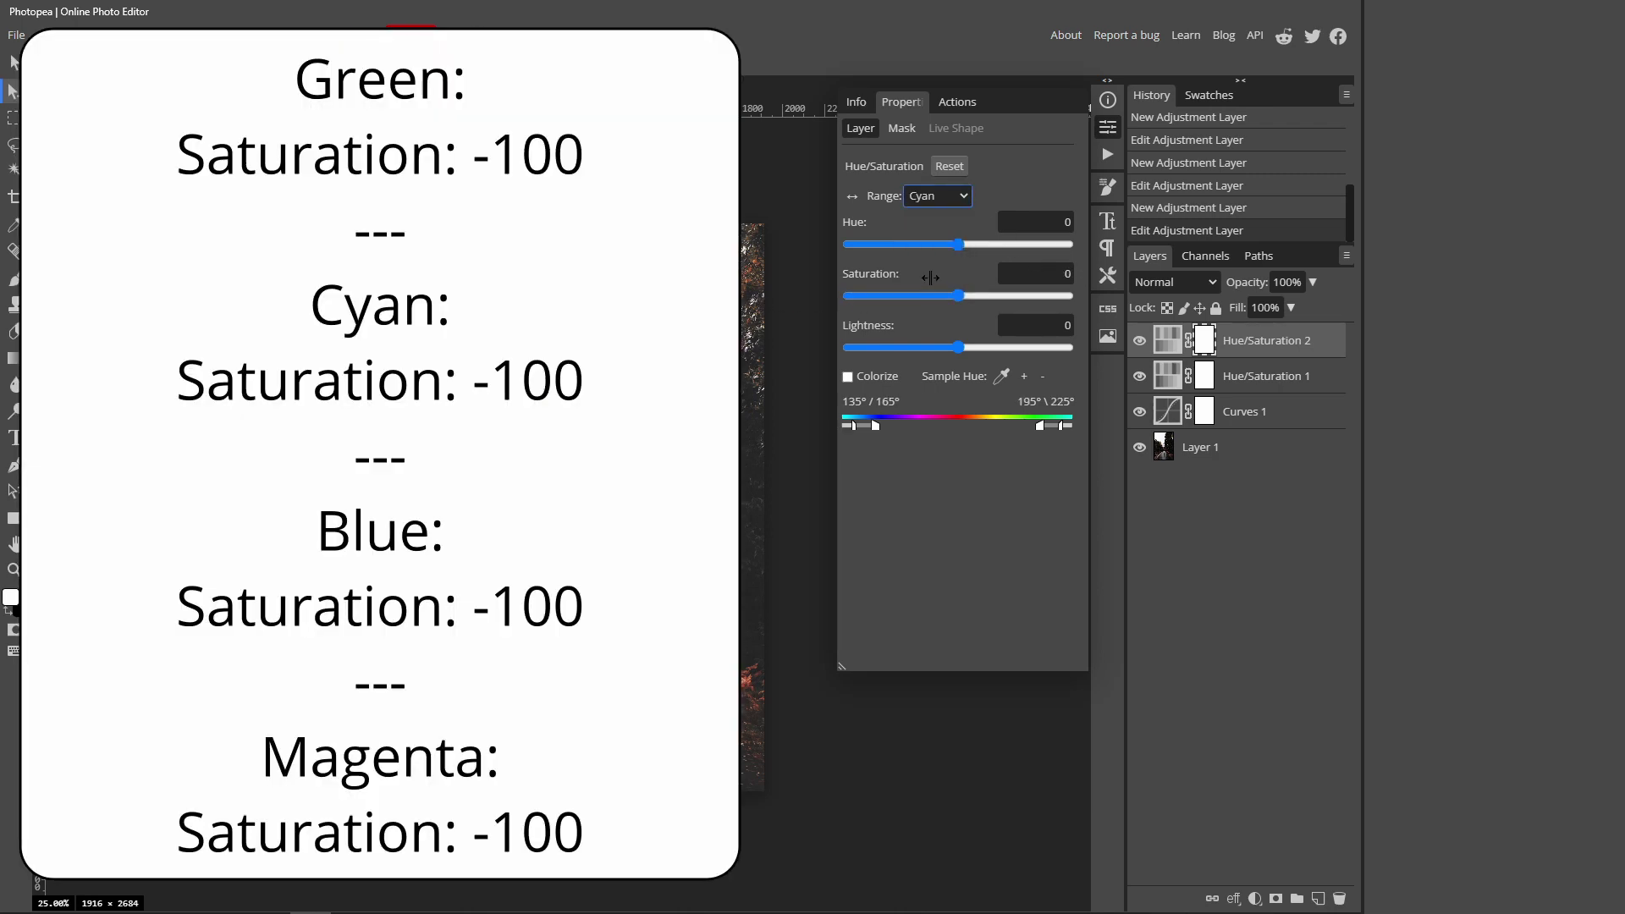
left_click_drag(957, 296, 849, 296)
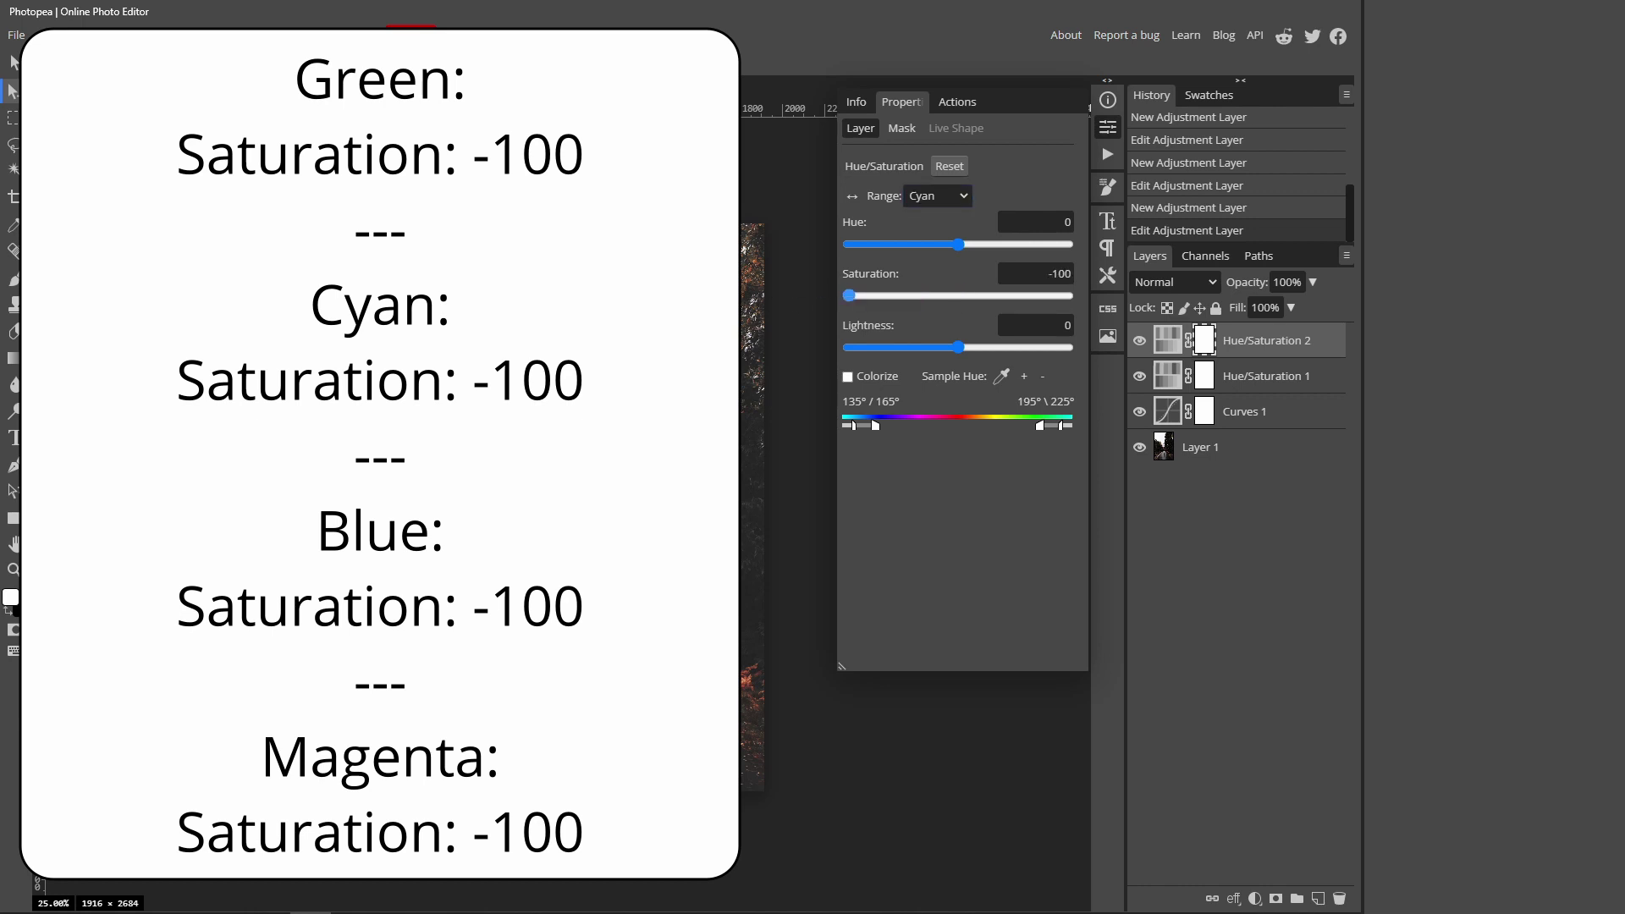
Set the Blue and Magenta ranges' saturation to -100 in the same Hue/Saturation layer and close its properties
left_click(936, 196)
left_click(935, 293)
left_click_drag(958, 295, 823, 292)
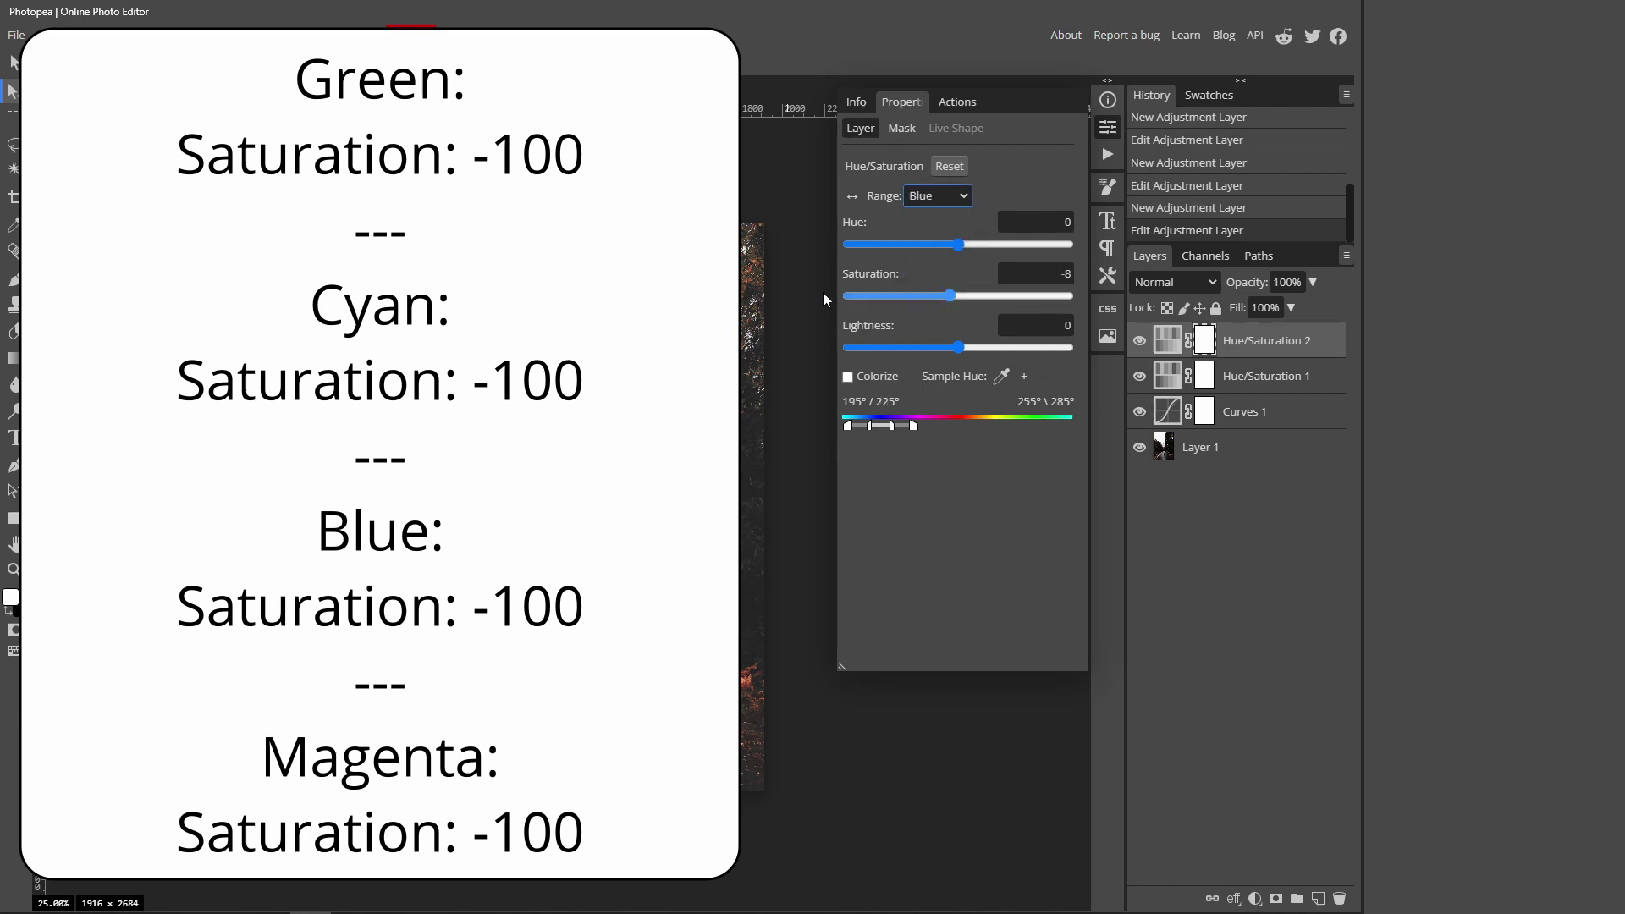
left_click(965, 197)
left_click(952, 287)
left_click_drag(952, 296, 843, 294)
left_click(950, 196)
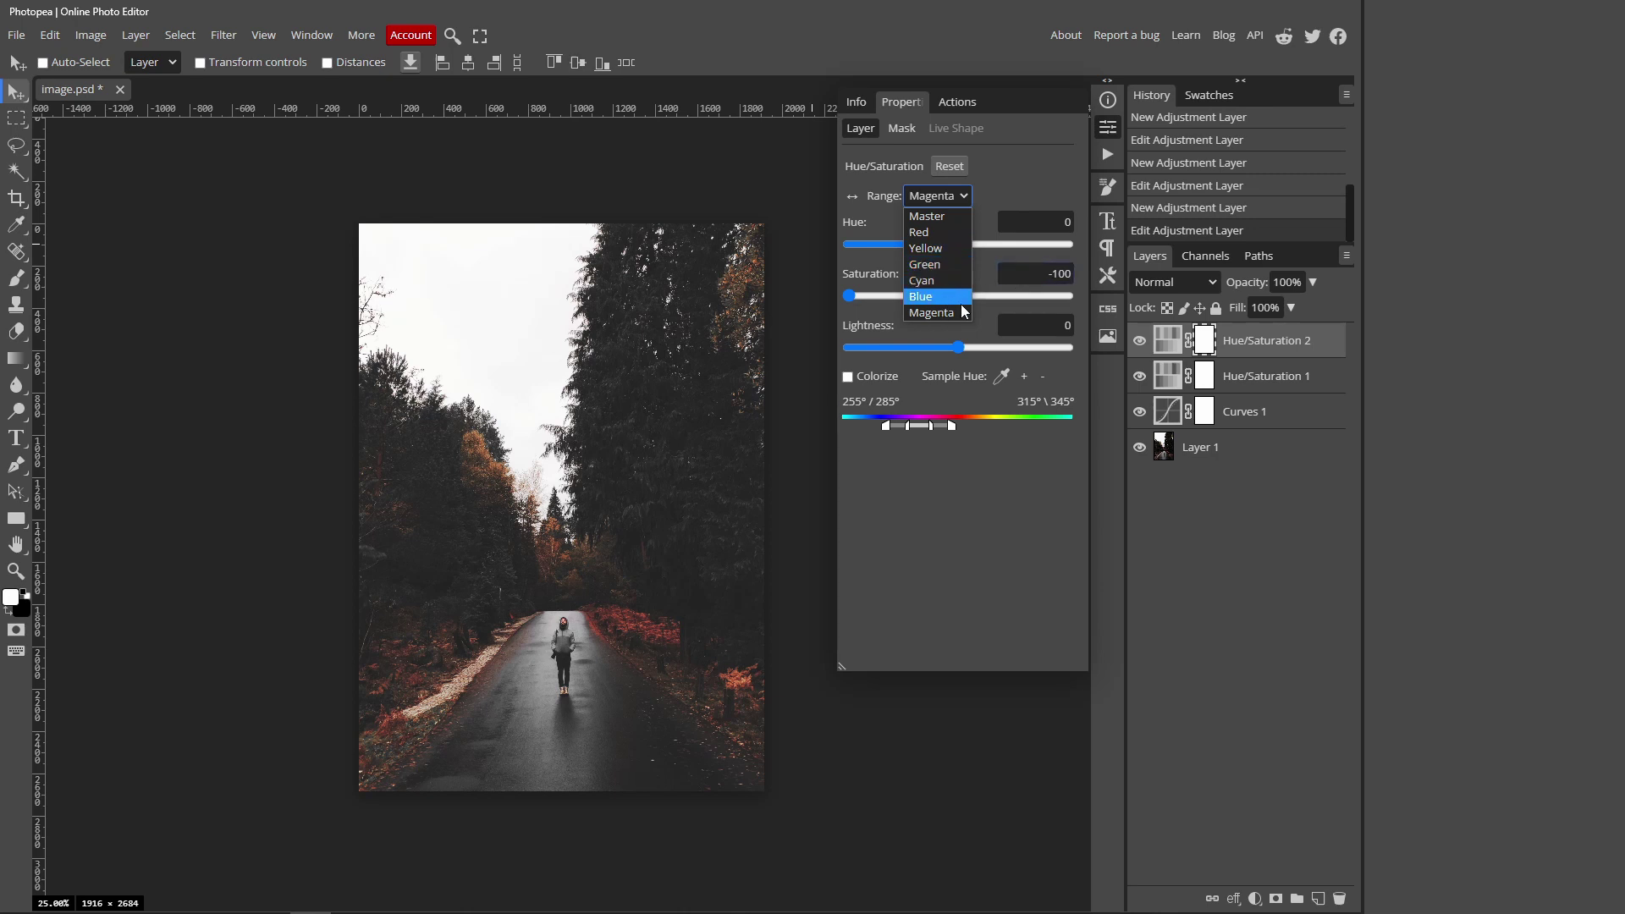
left_click(991, 514)
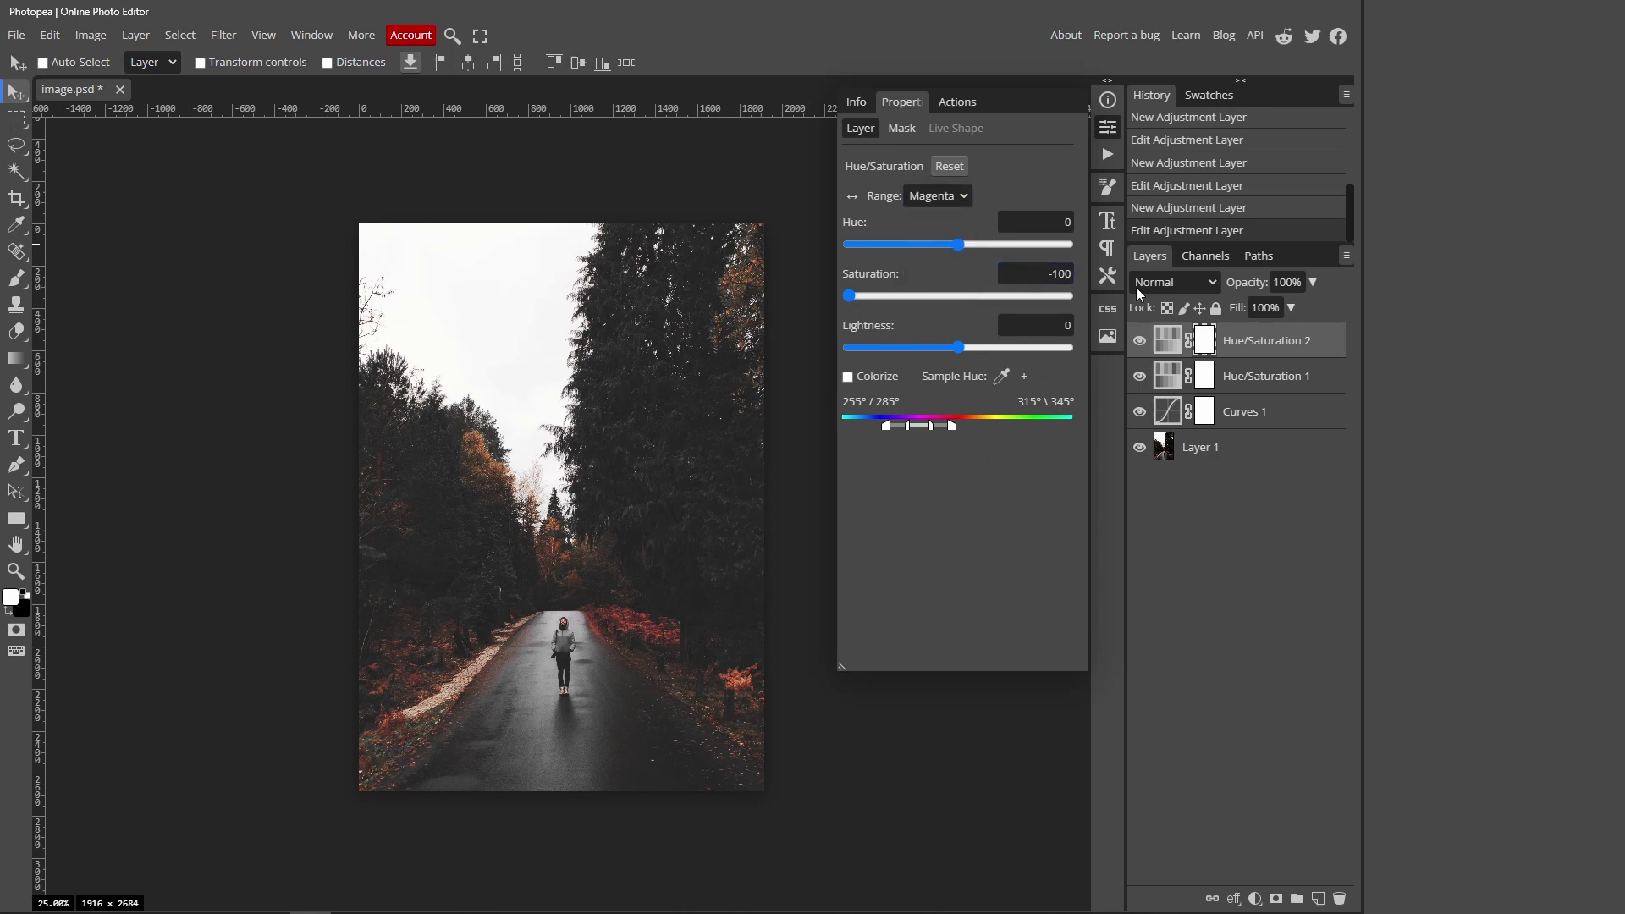
left_click(1101, 127)
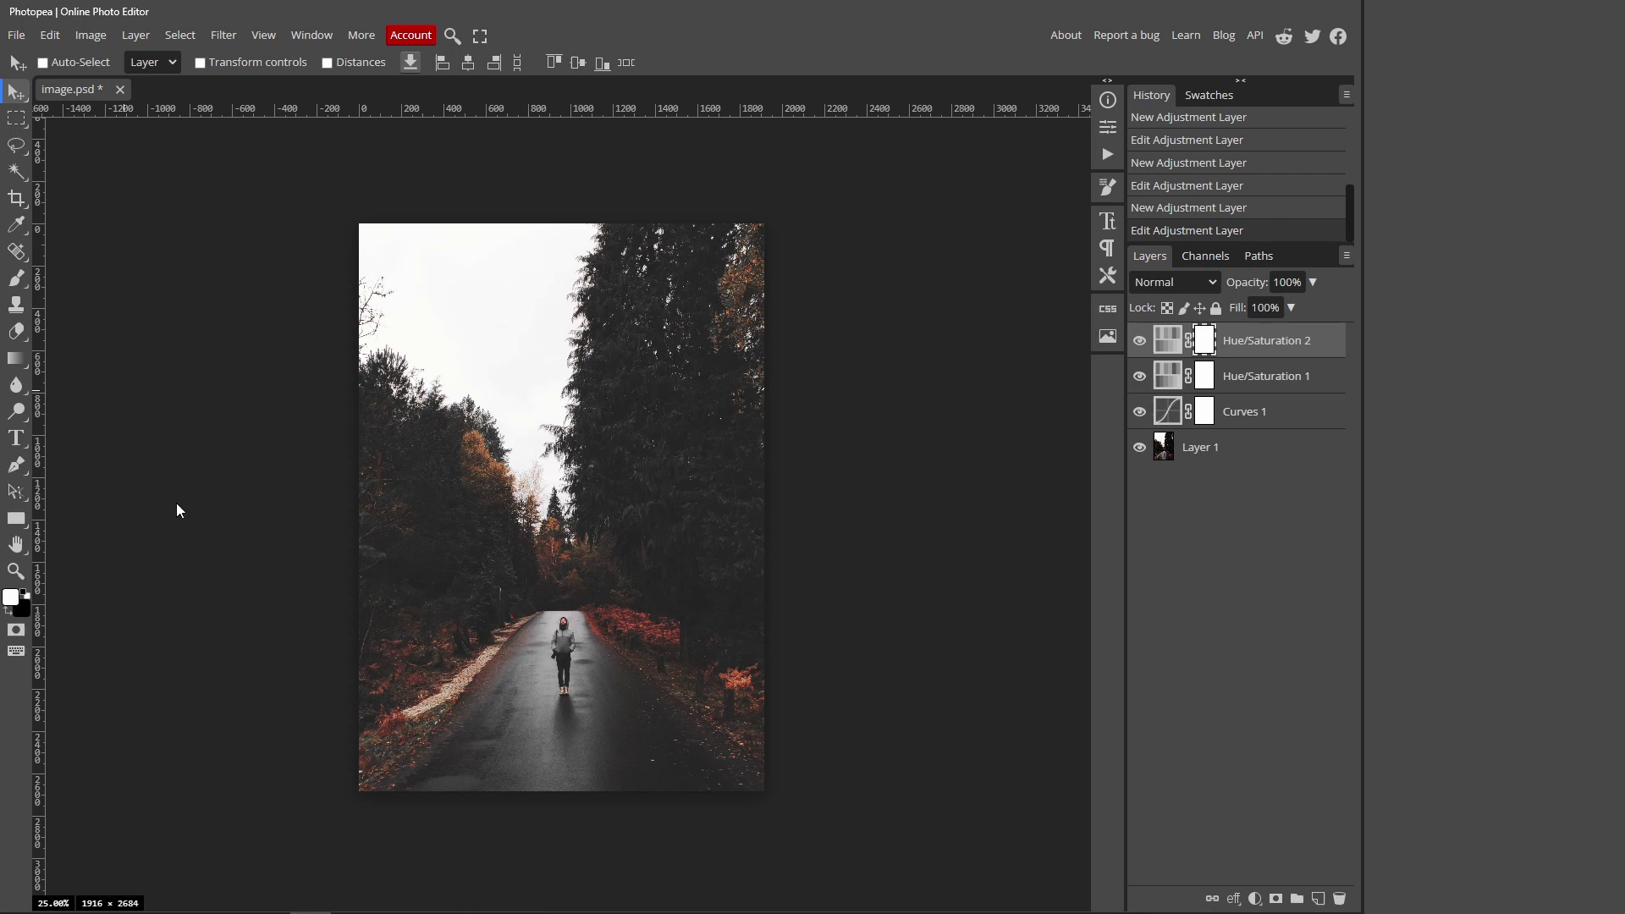
Set up the Rectangle tool with no fill and a solid black stroke 500 px wide
left_click(16, 518)
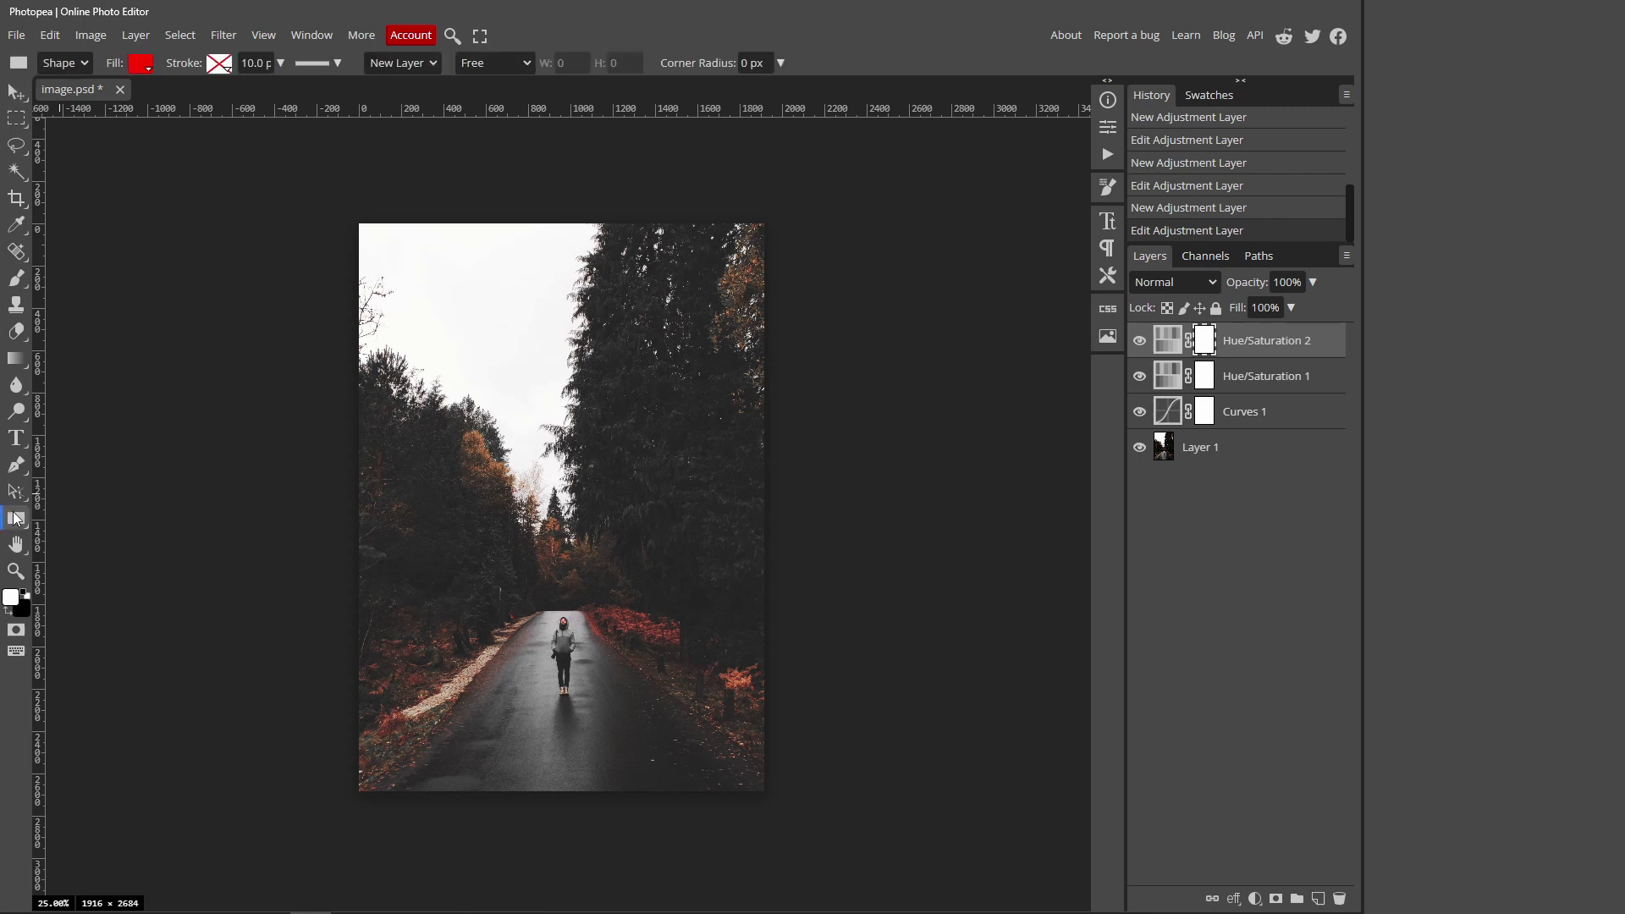
left_click(139, 66)
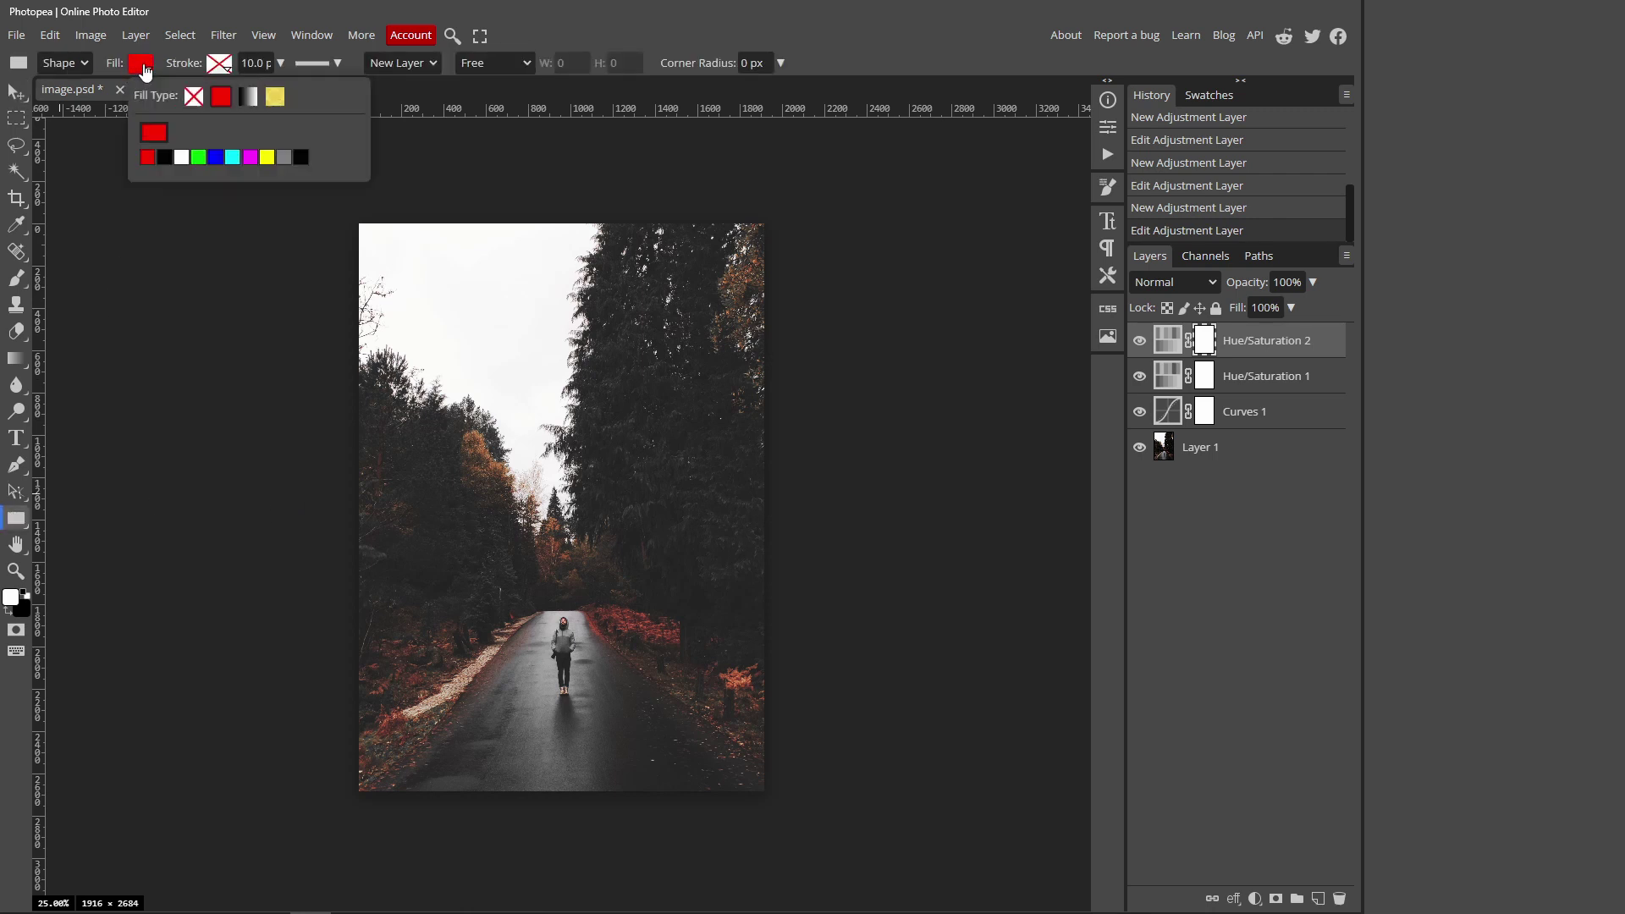
left_click(194, 98)
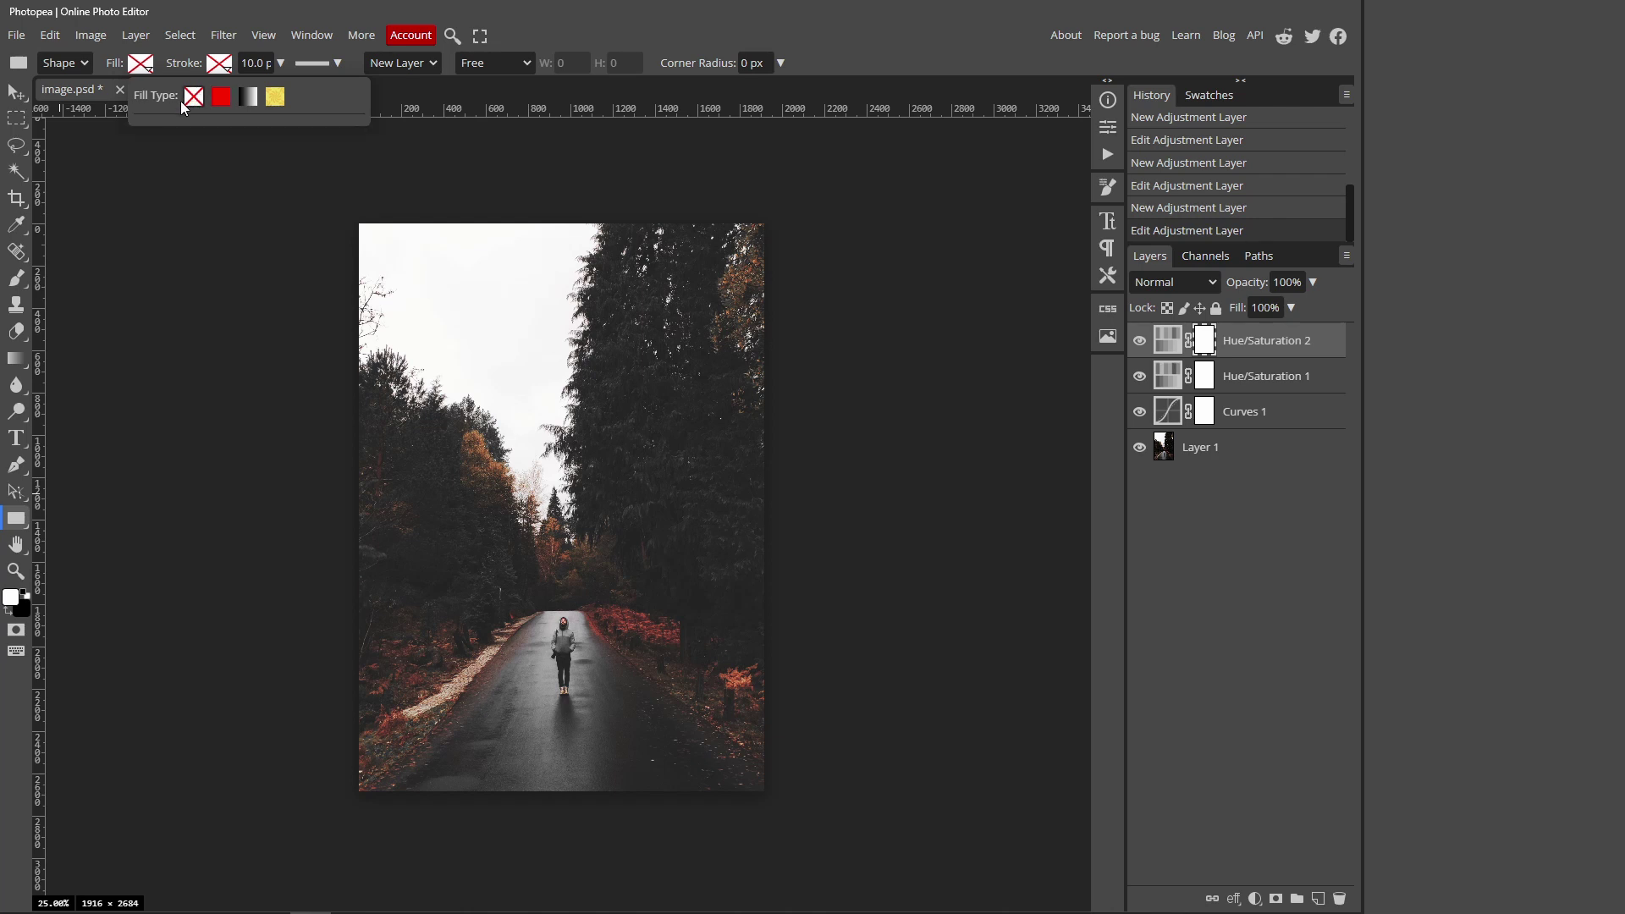
left_click(217, 68)
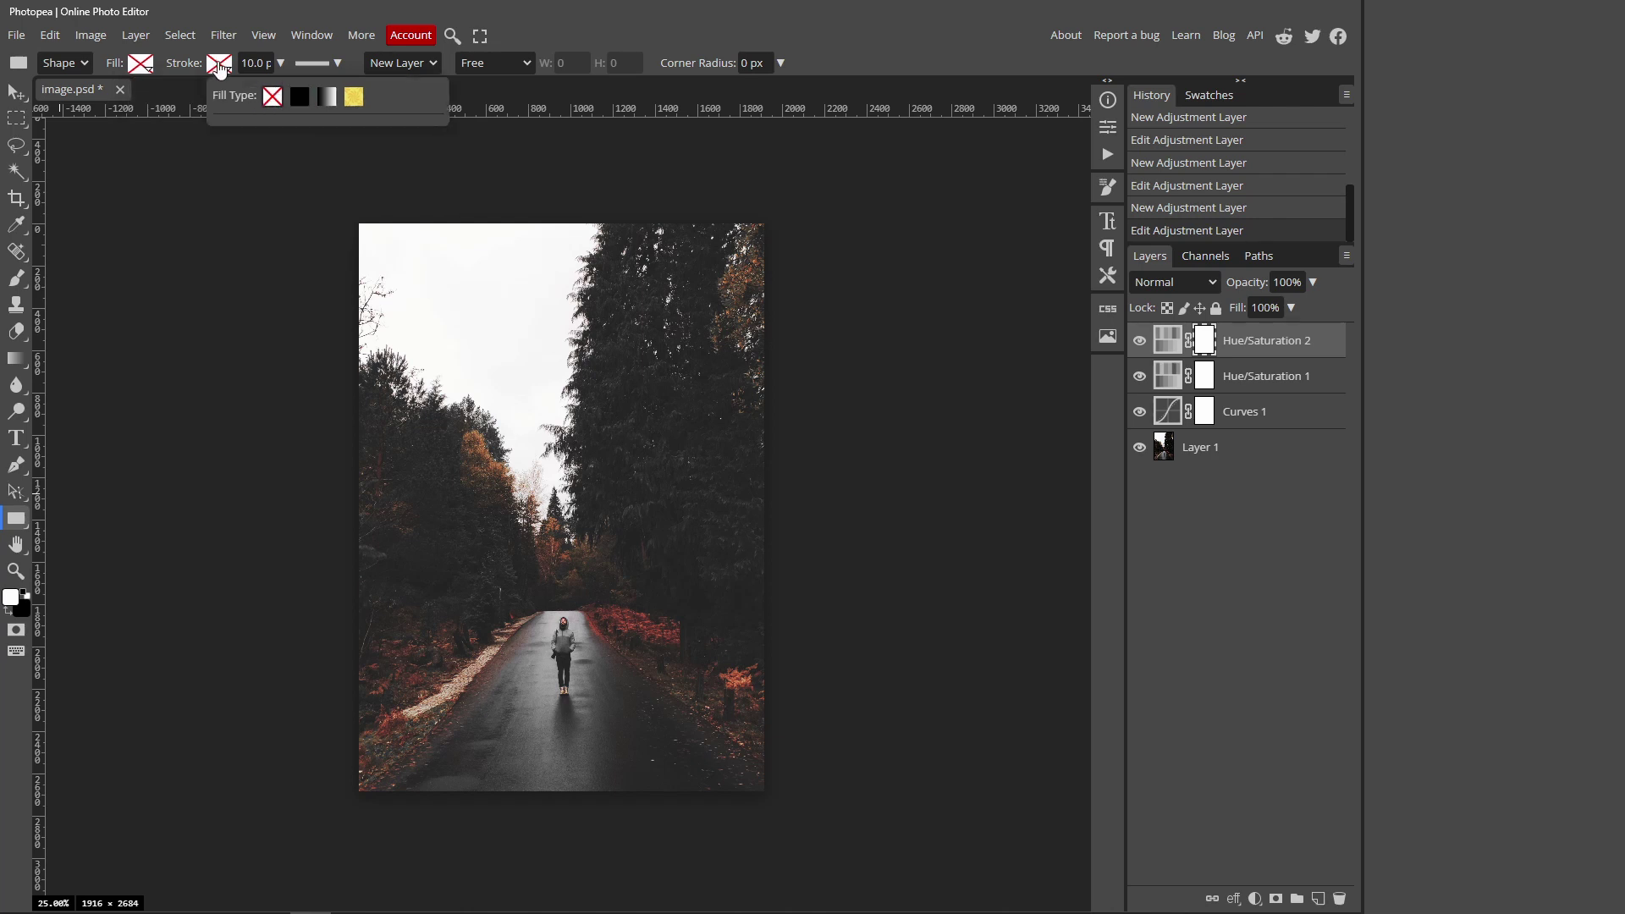
left_click(300, 96)
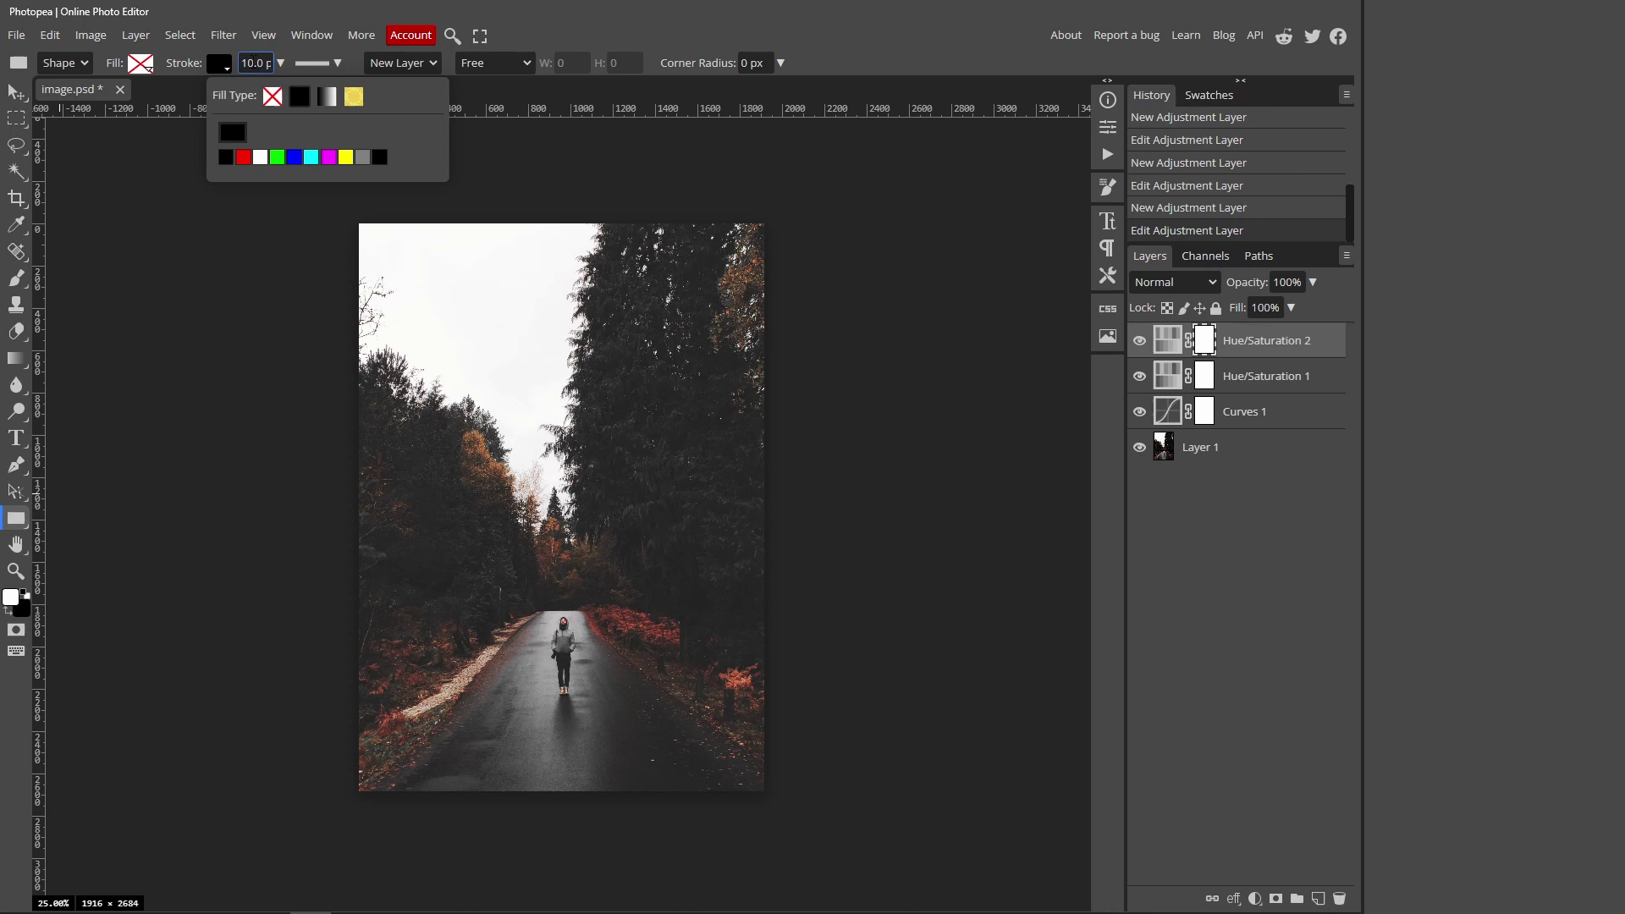
left_click(251, 64)
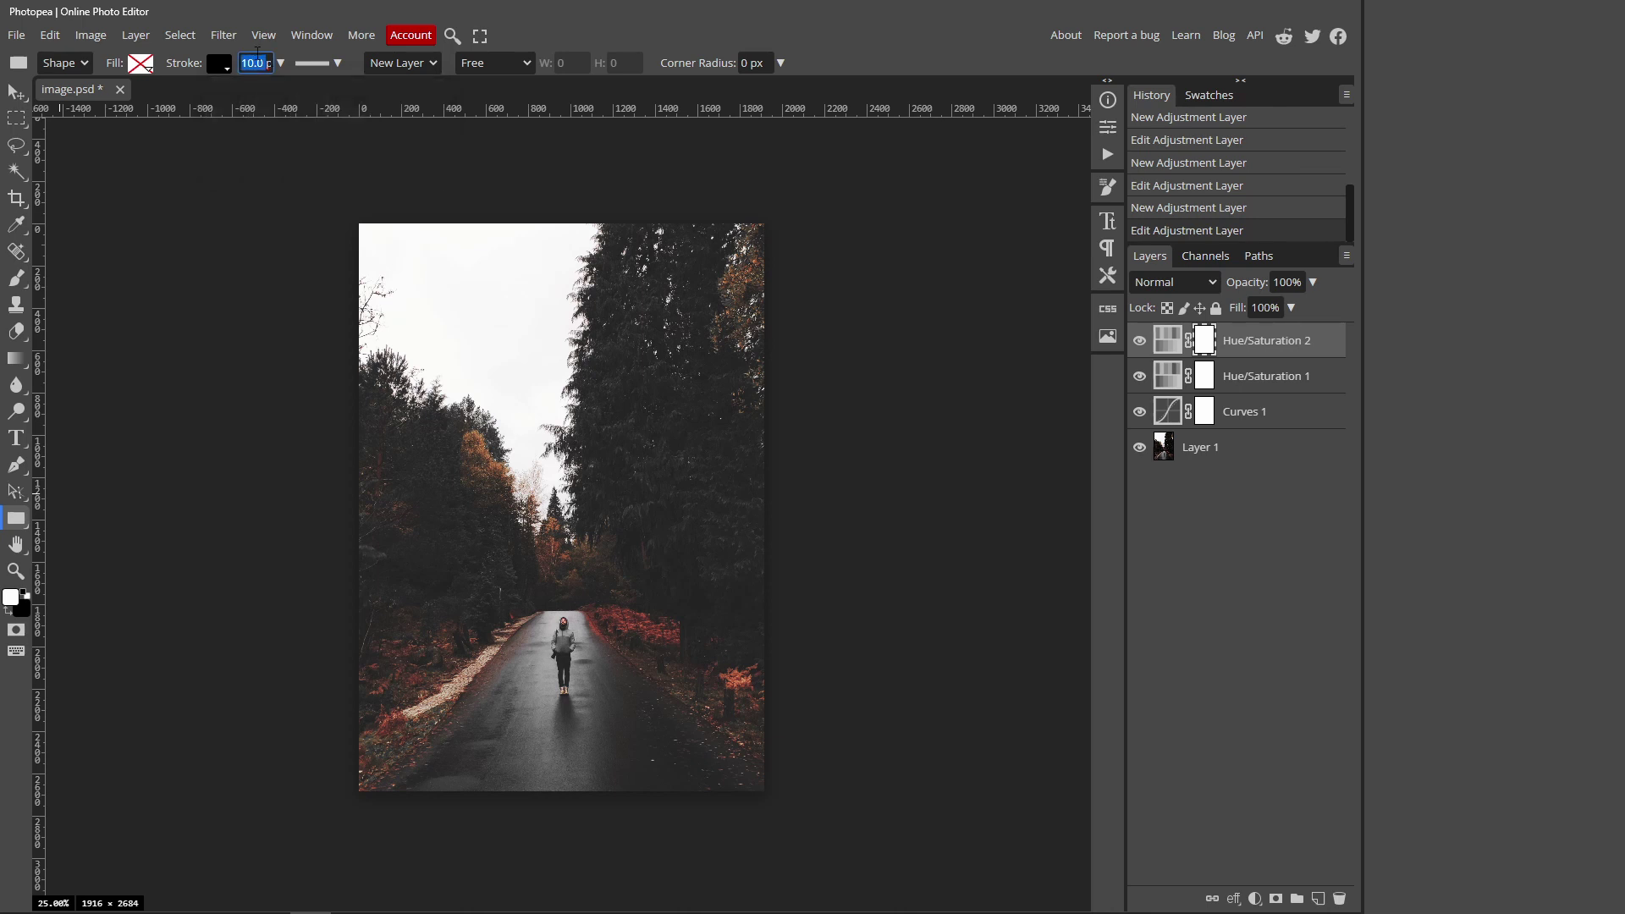
type("500.0")
key("Return")
Draw a rectangle covering the entire canvas as a black frame and rasterize its shape layer
left_click_drag(358, 222, 762, 757)
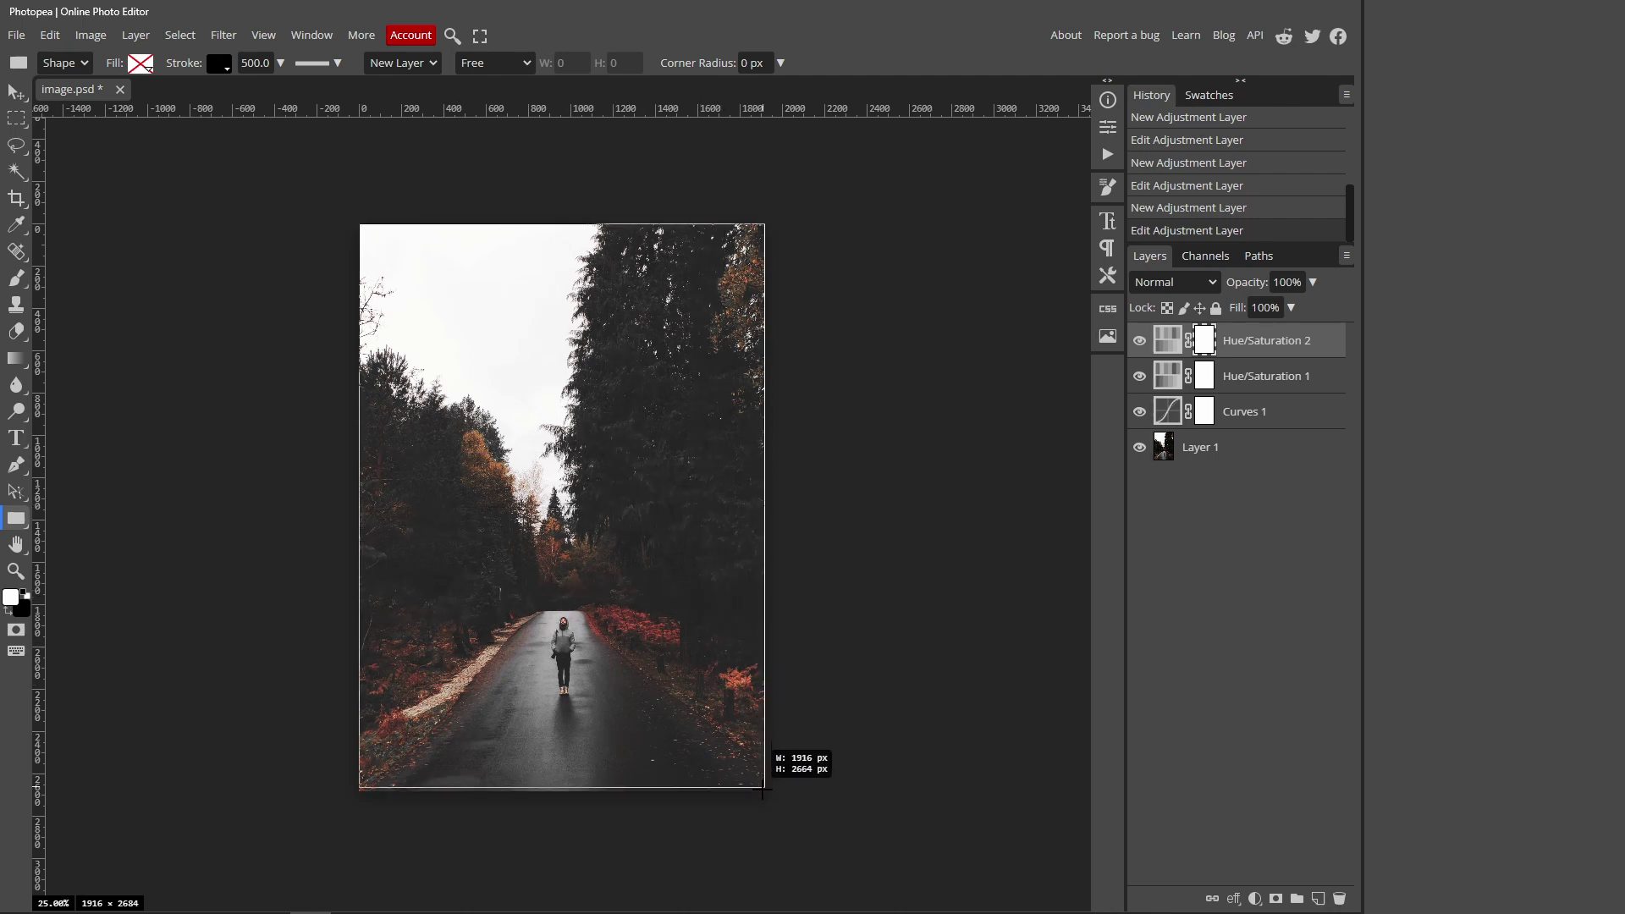
left_click_drag(761, 789, 760, 790)
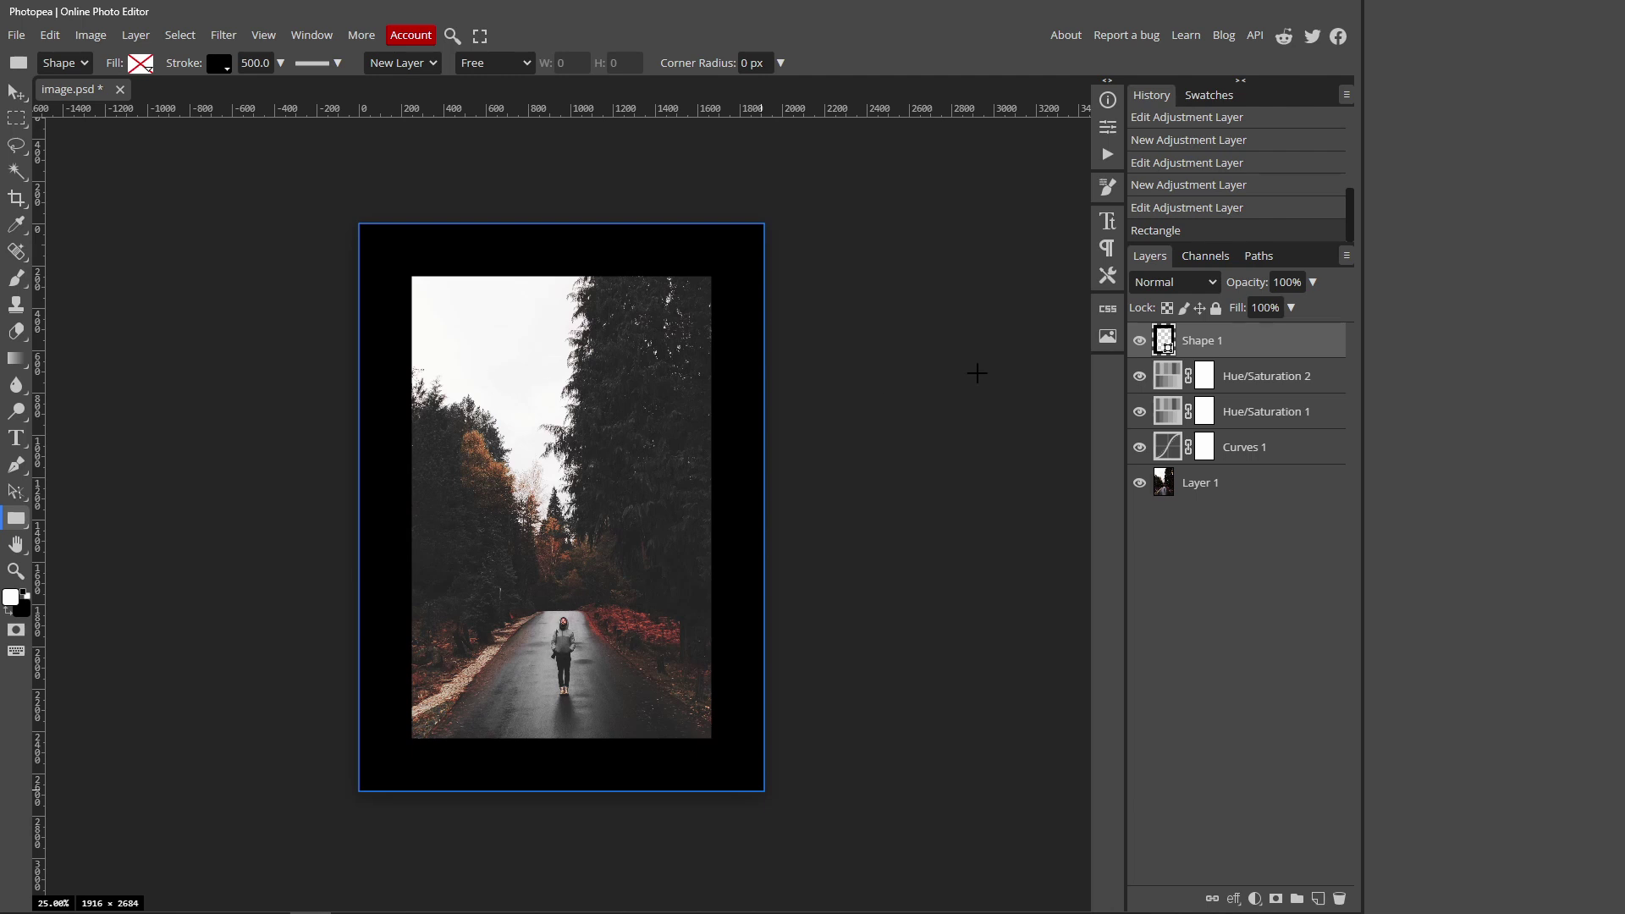
right_click(1219, 339)
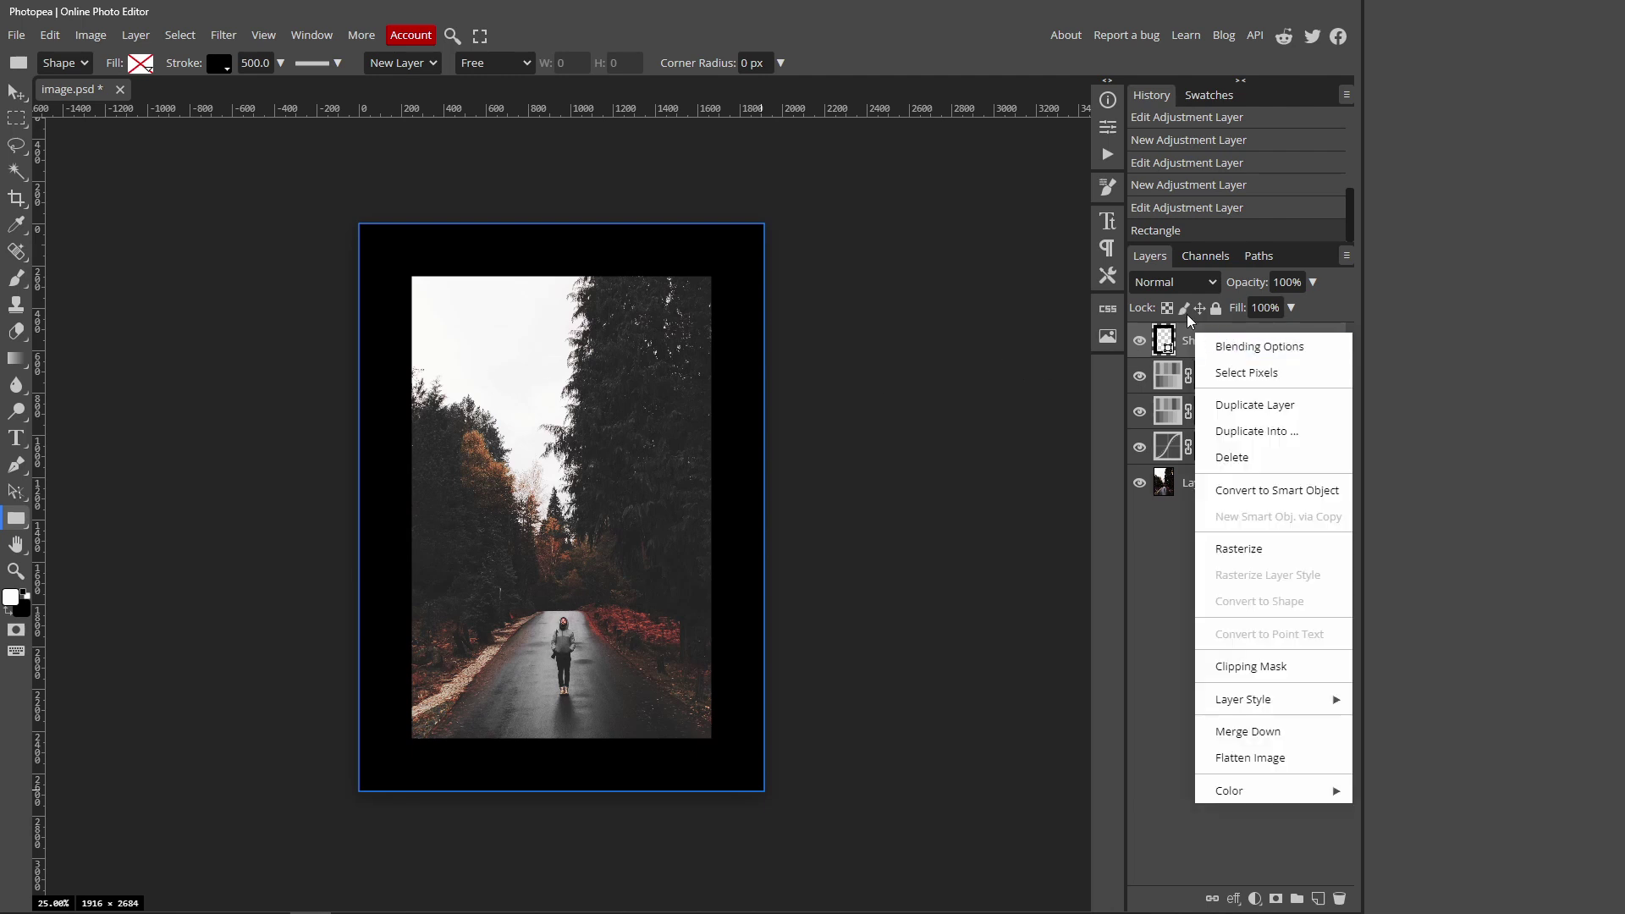
left_click(1241, 550)
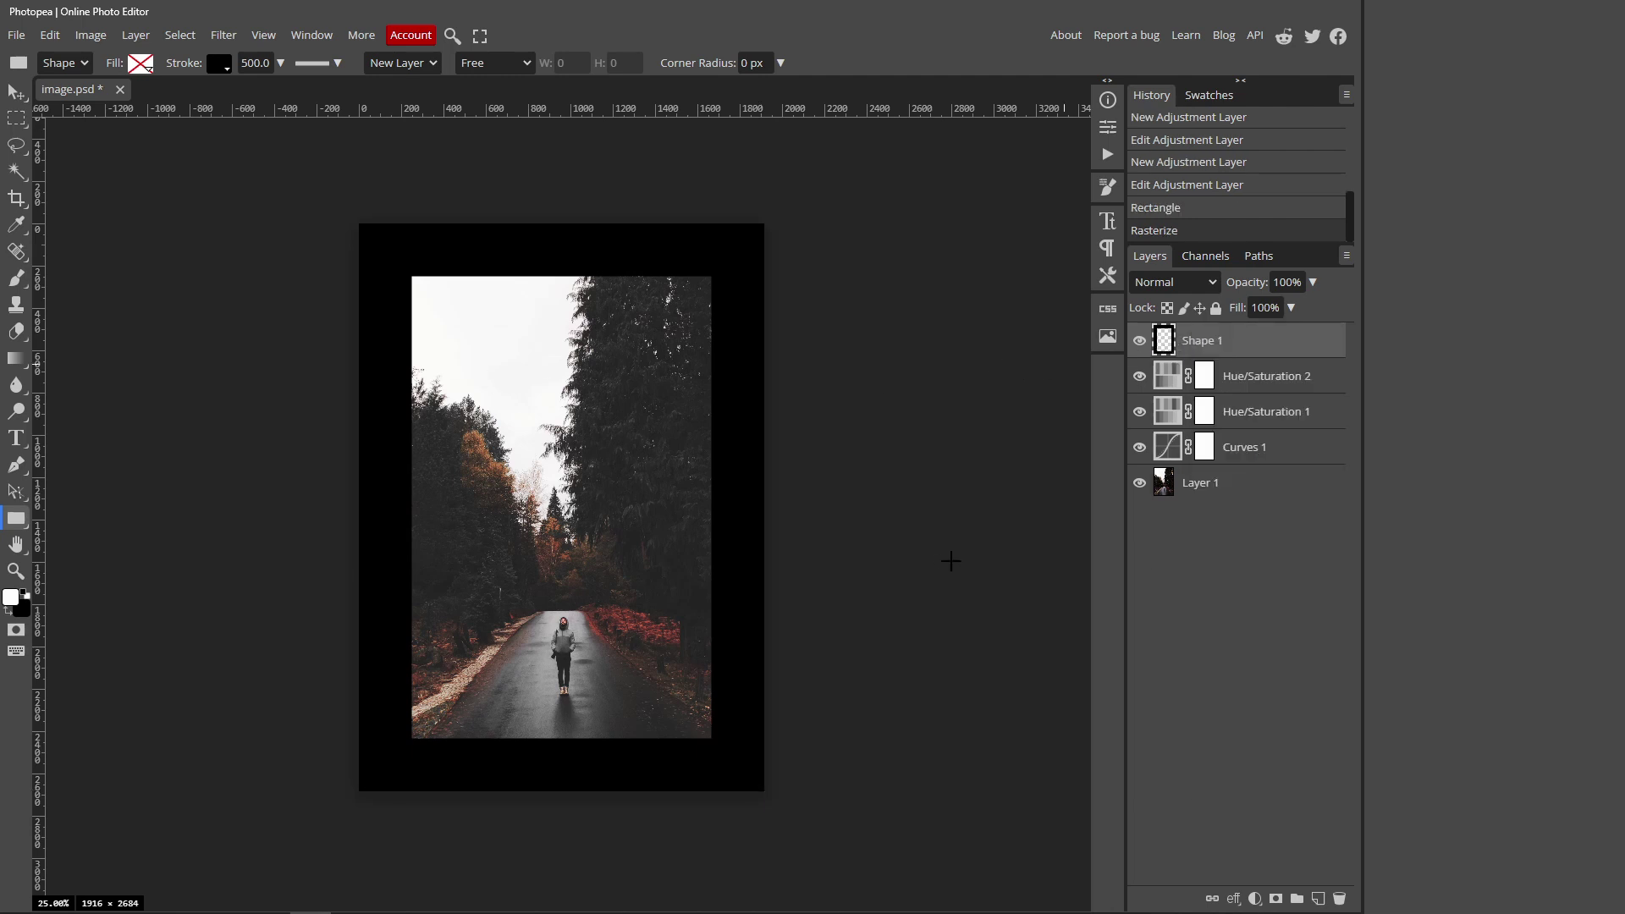
Apply a Gaussian Blur with a 242 px radius to the rasterized frame, then hide and show its layer to compare
left_click(226, 35)
mouse_move(277, 233)
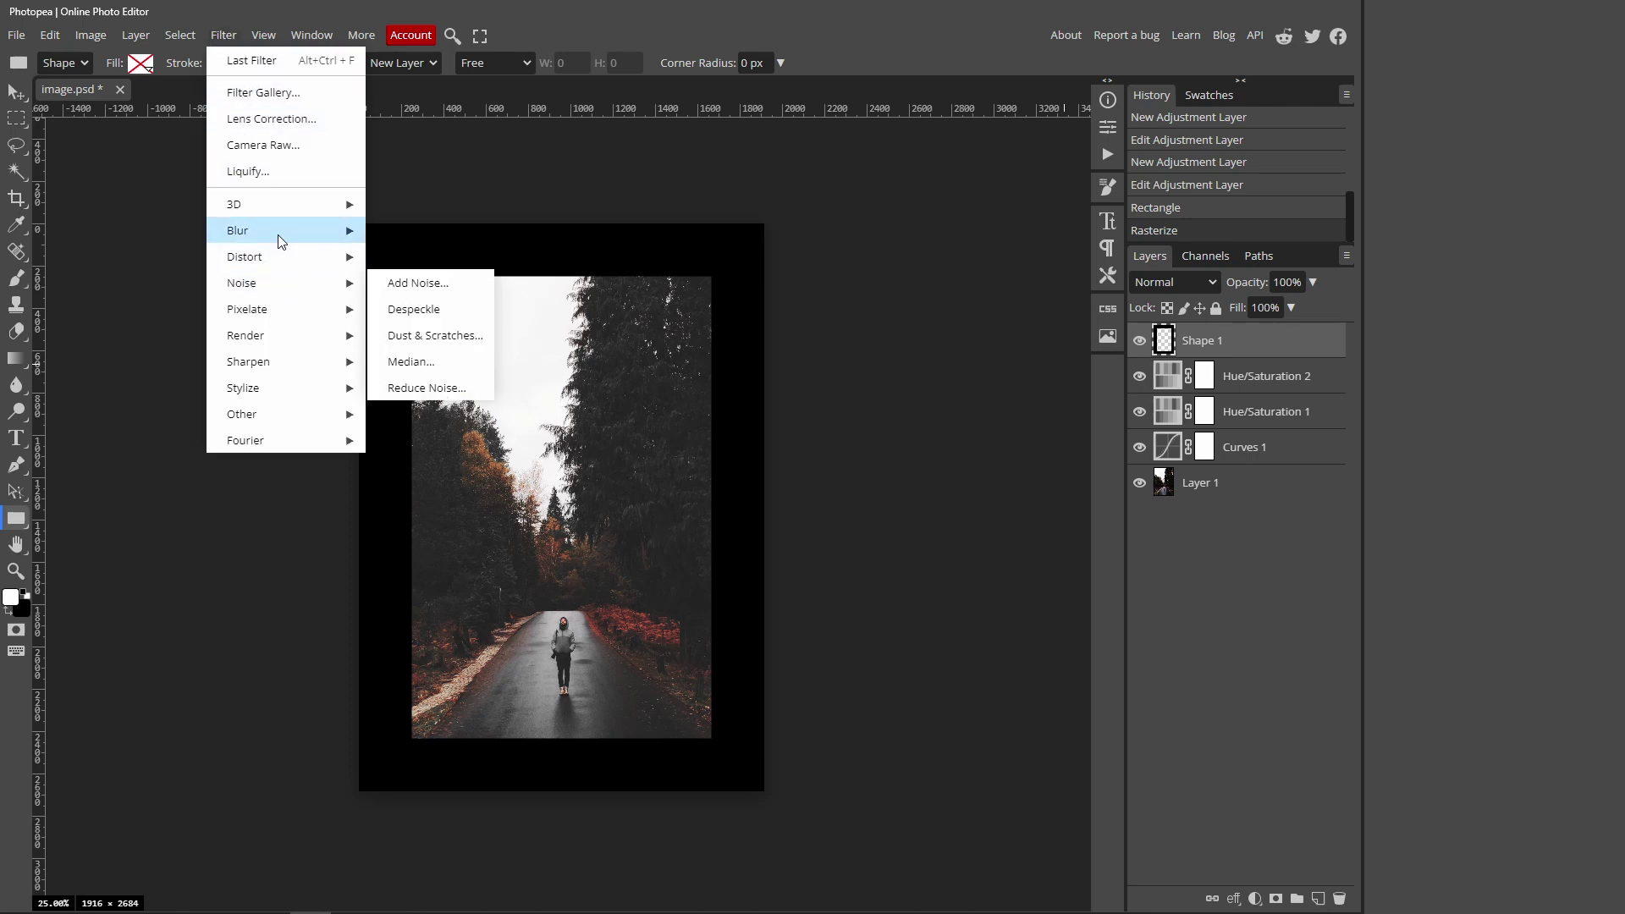
left_click(406, 336)
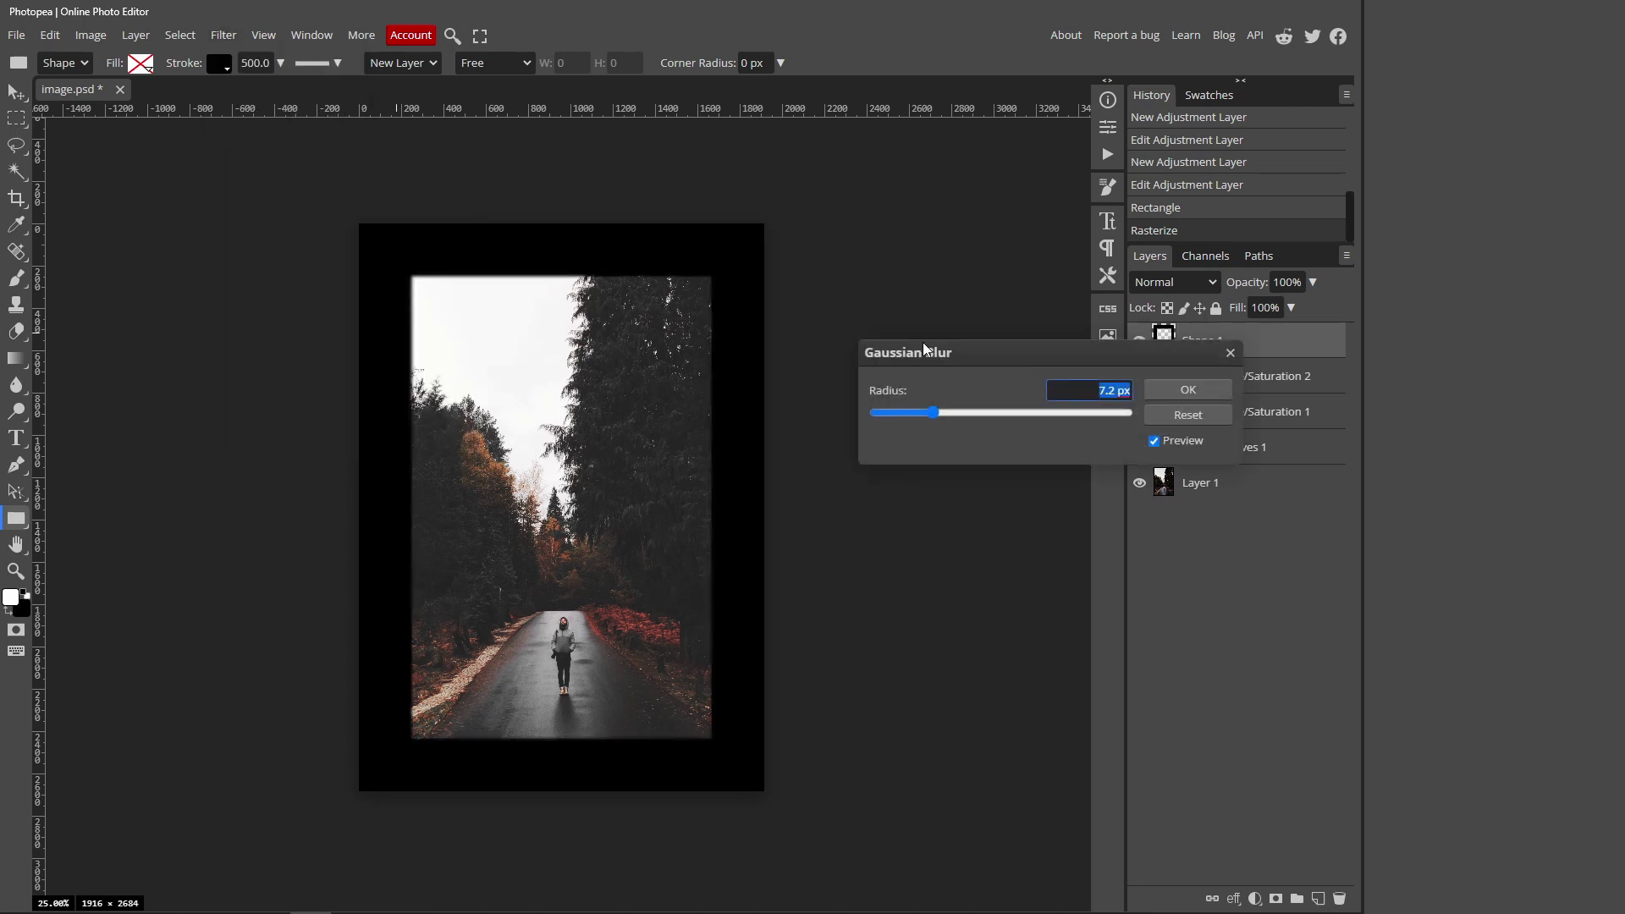
left_click(1083, 411)
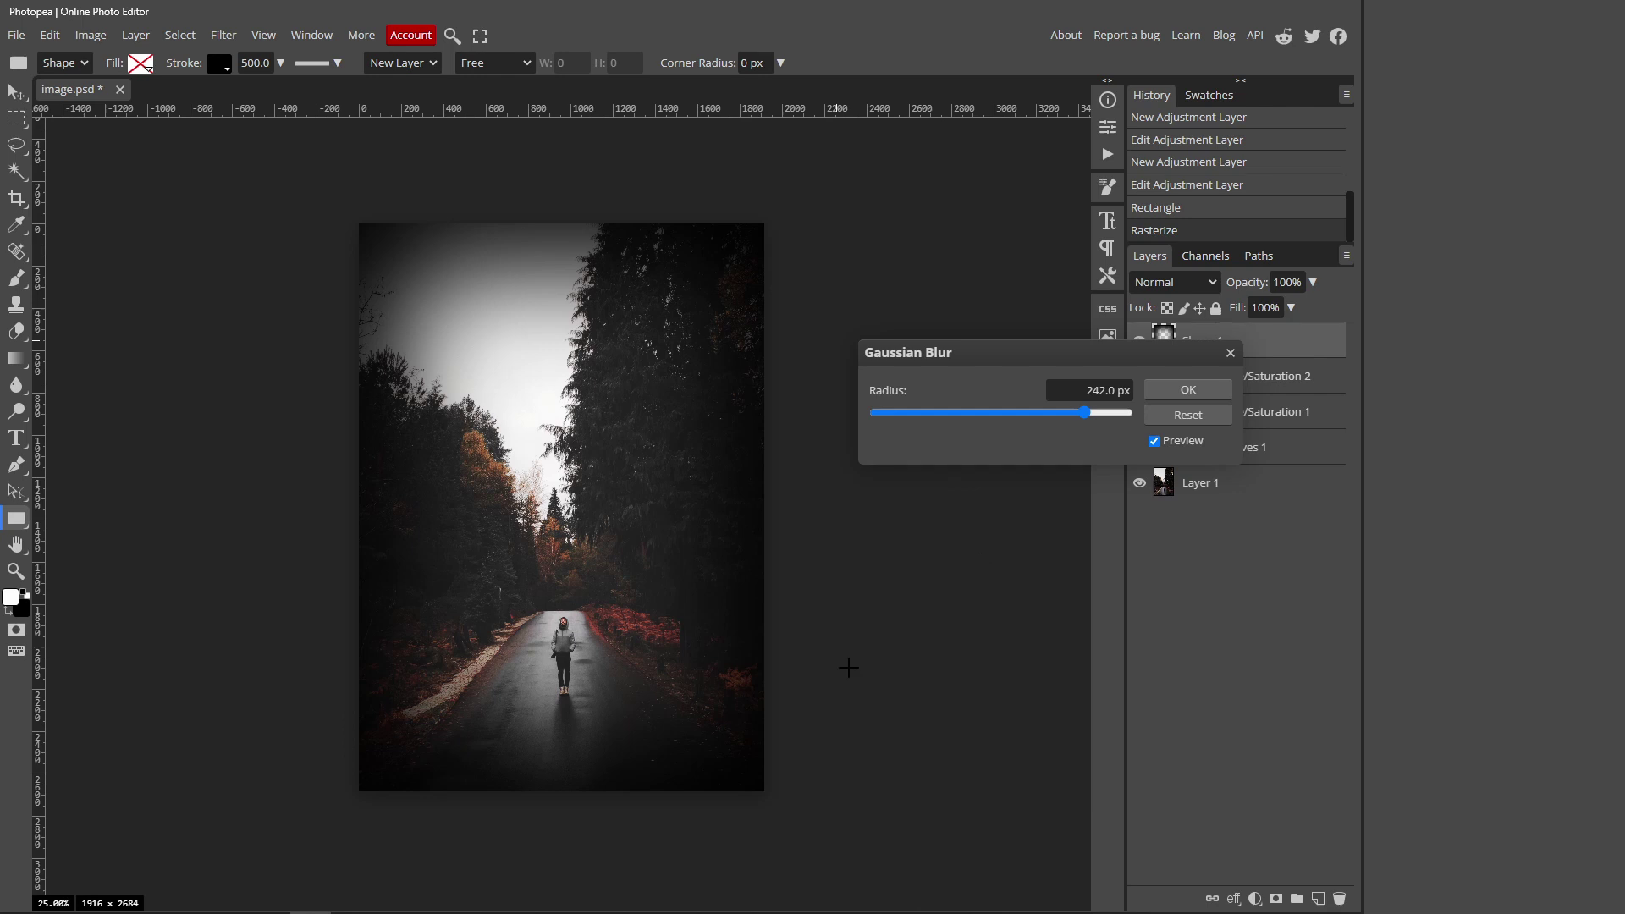
left_click_drag(1099, 357, 1012, 388)
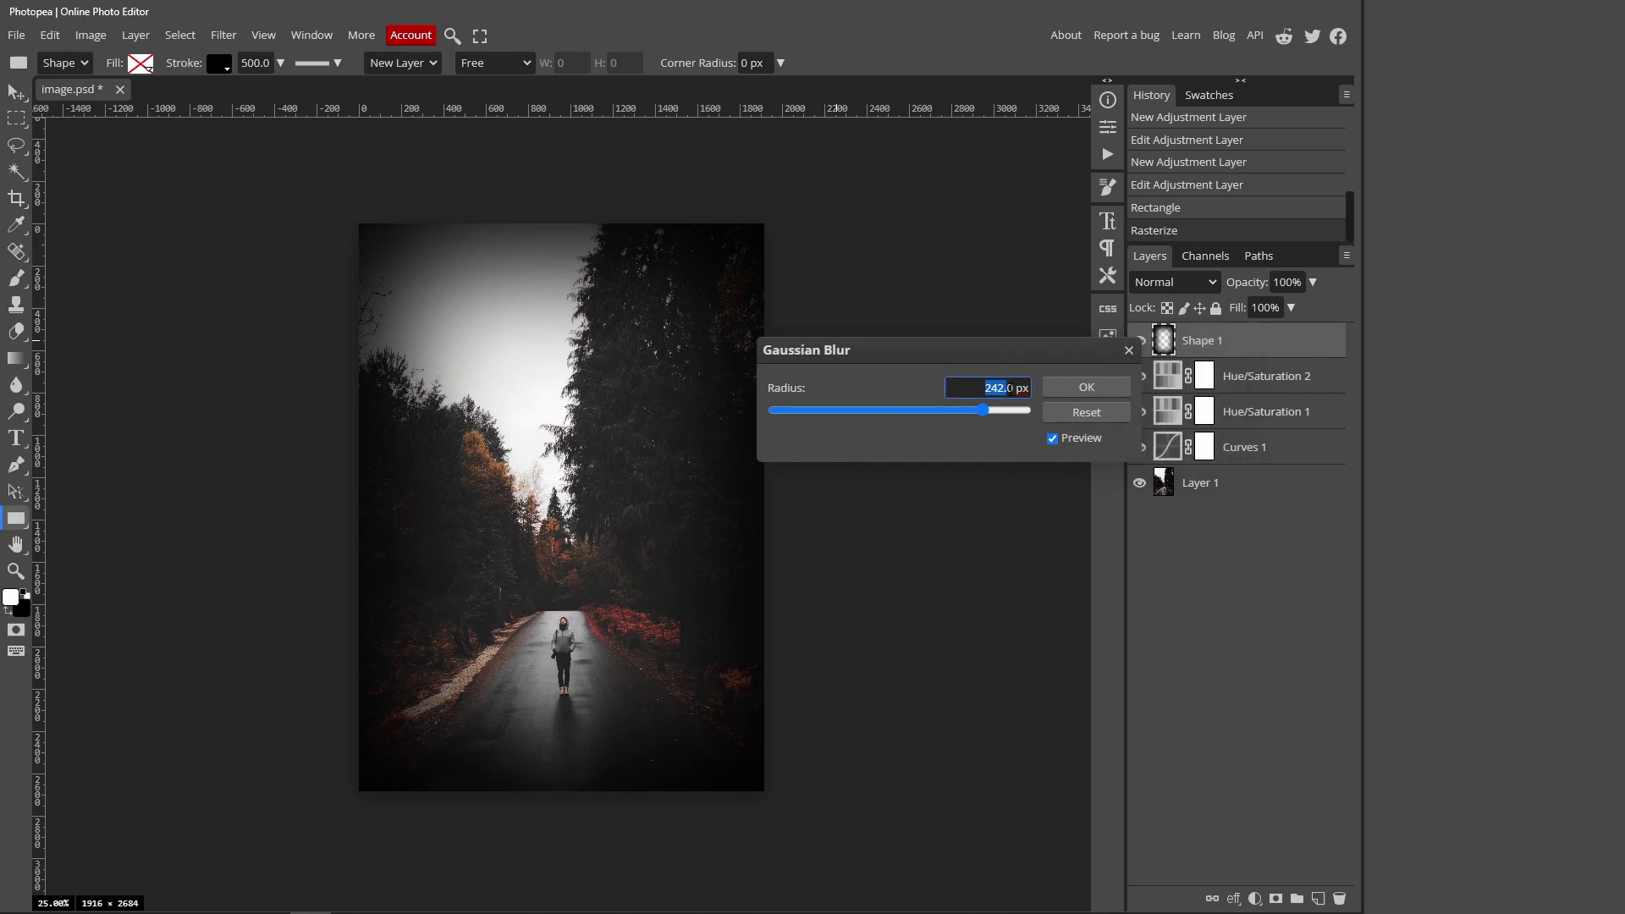
left_click(1007, 386)
left_click(1068, 388)
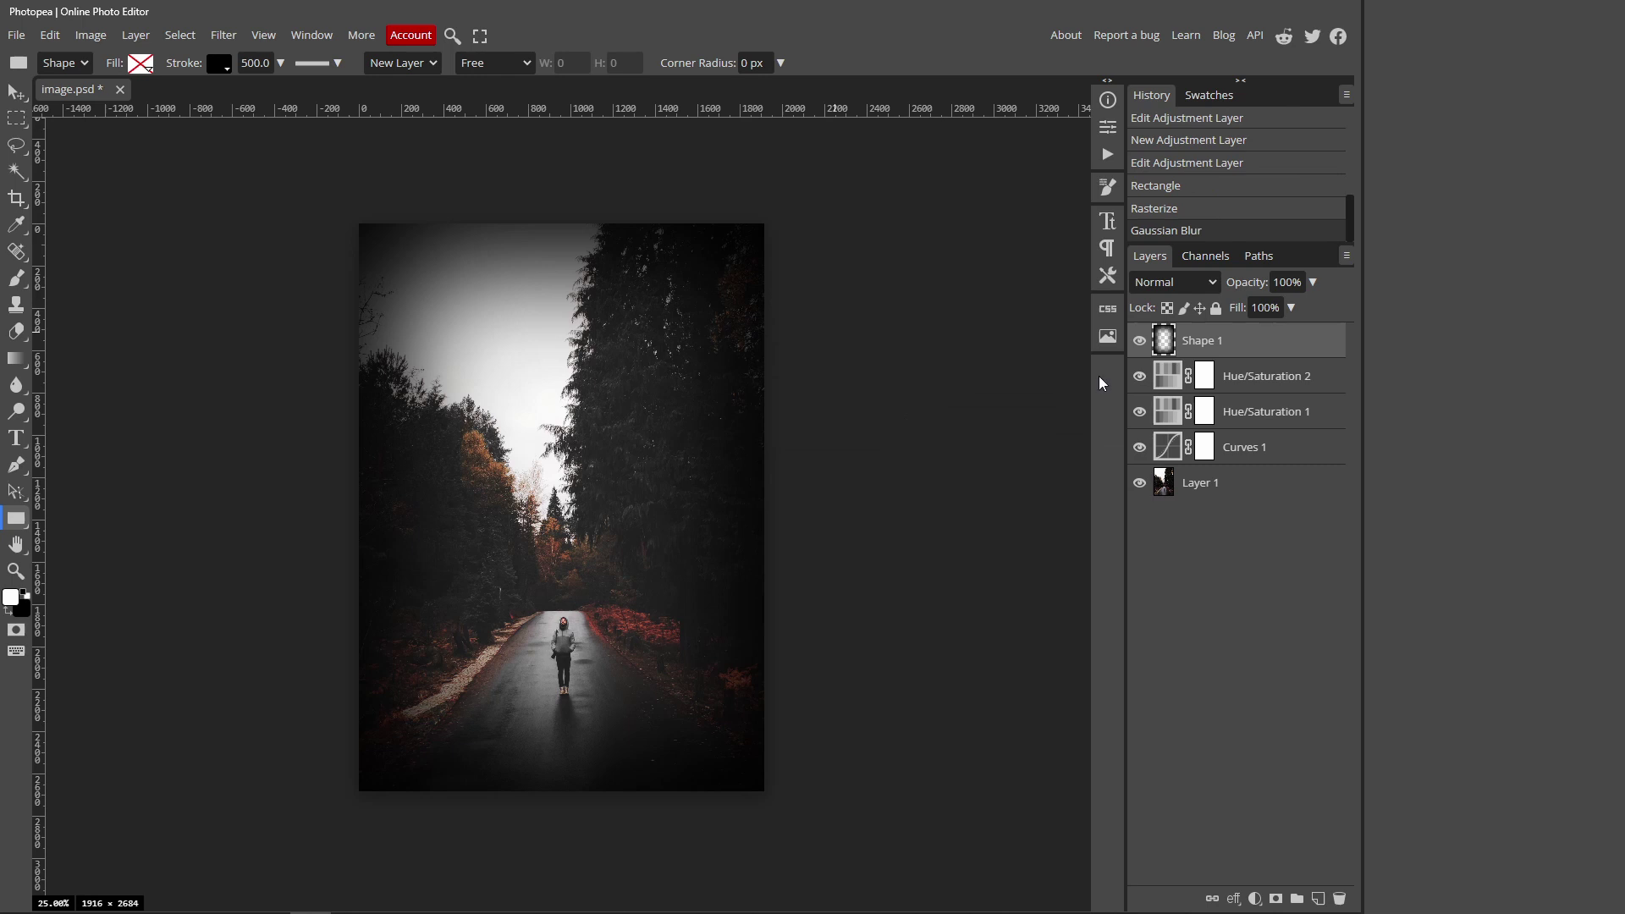
left_click(1139, 341)
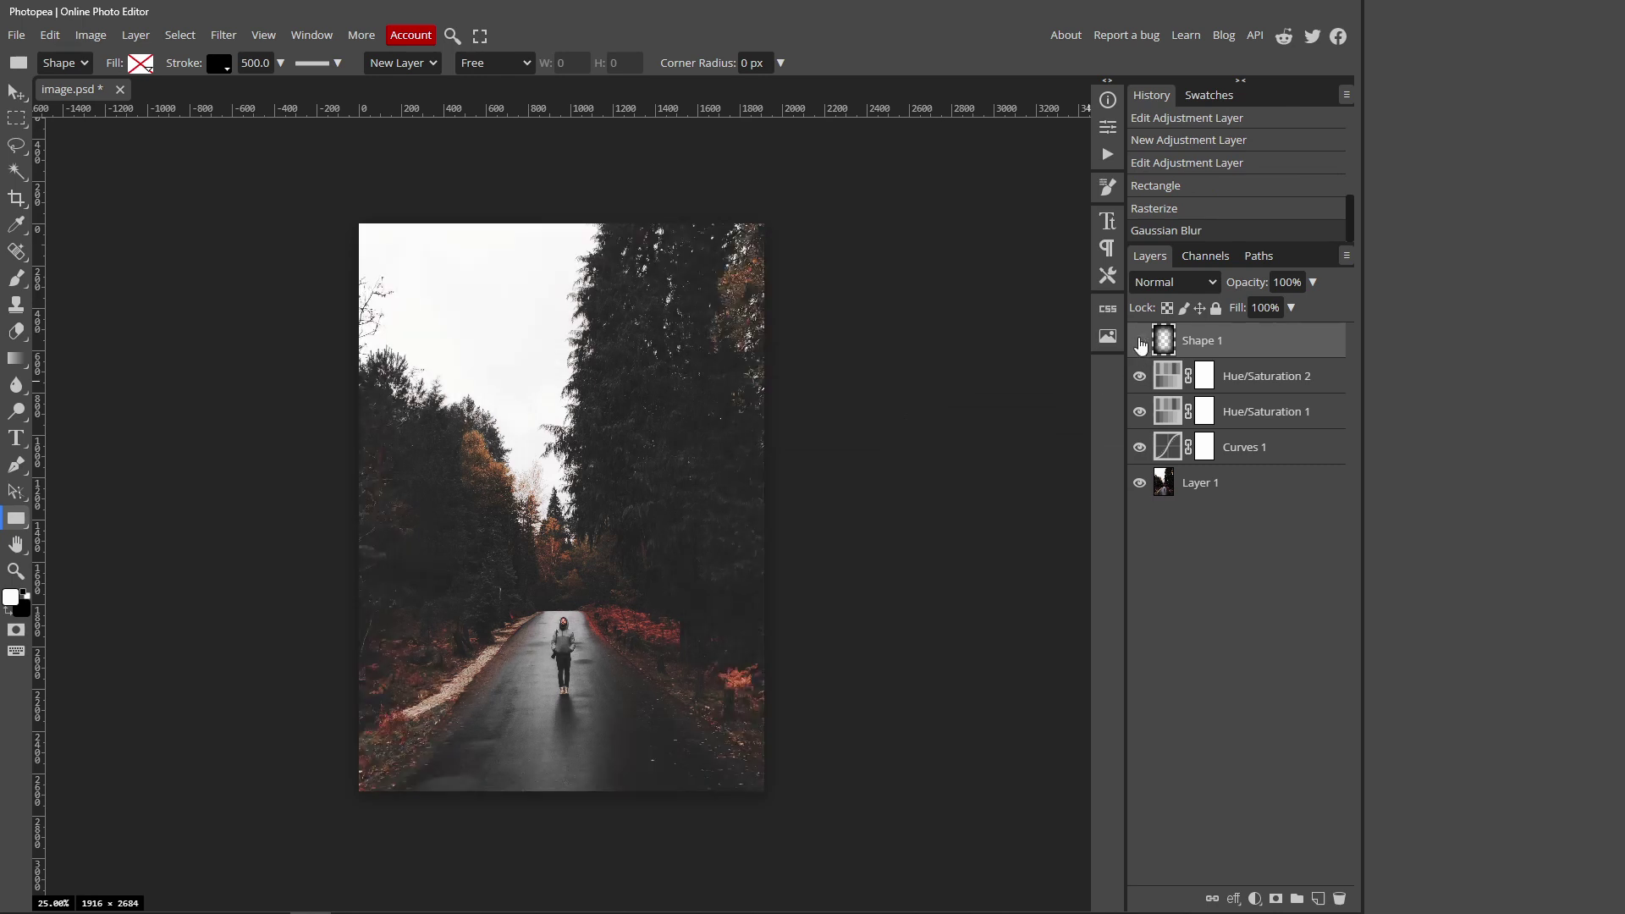
left_click(1139, 341)
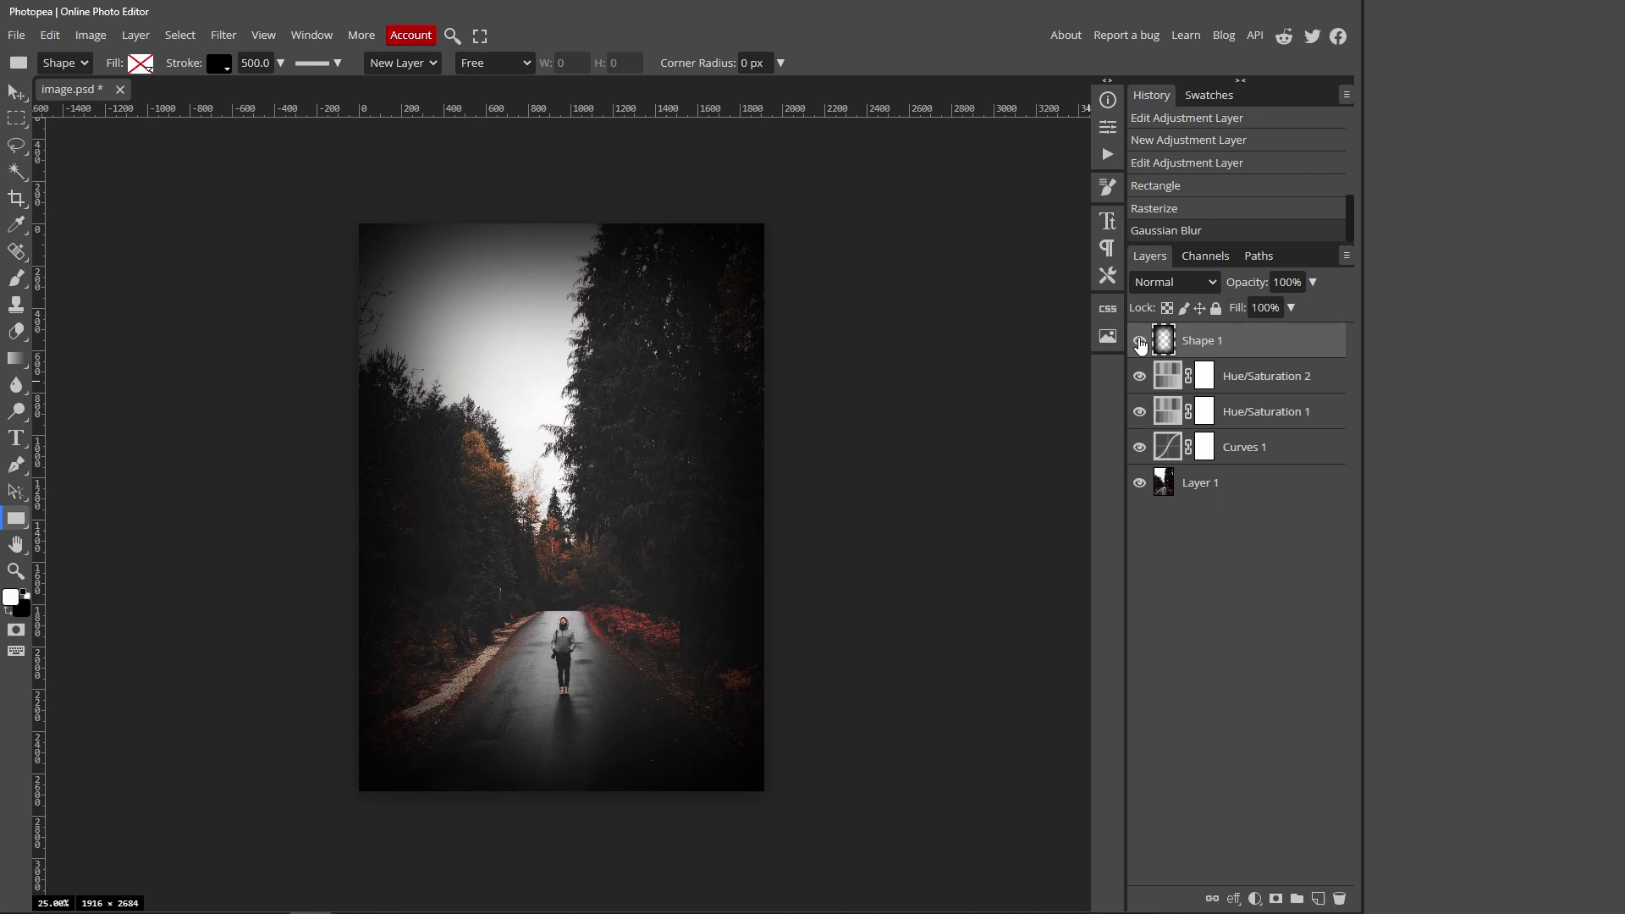